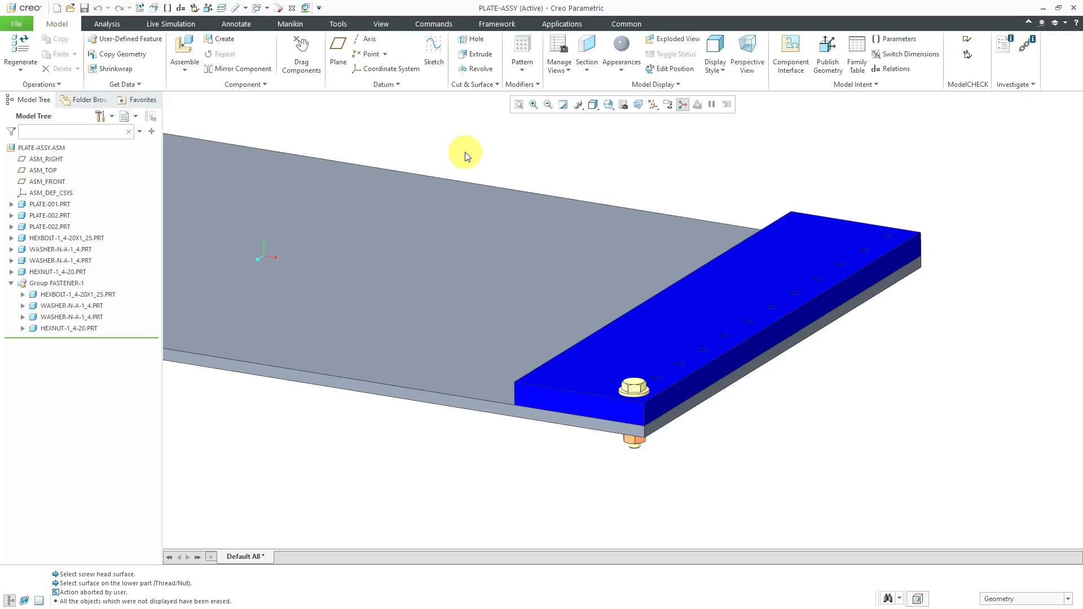
# Switch to the Tools tab to show the Intelligent Fastener commands over PLATE-ASSY.
pyautogui.click(341, 25)
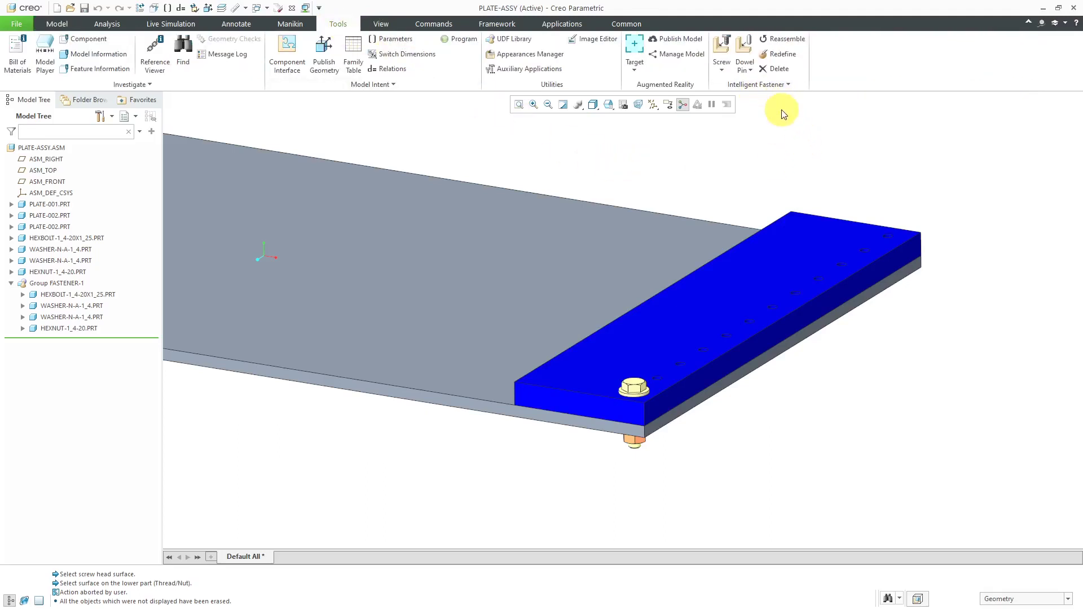
# Start a Screw fastener on the corner hole axis, plate top face and lower plate underside.
pyautogui.click(722, 50)
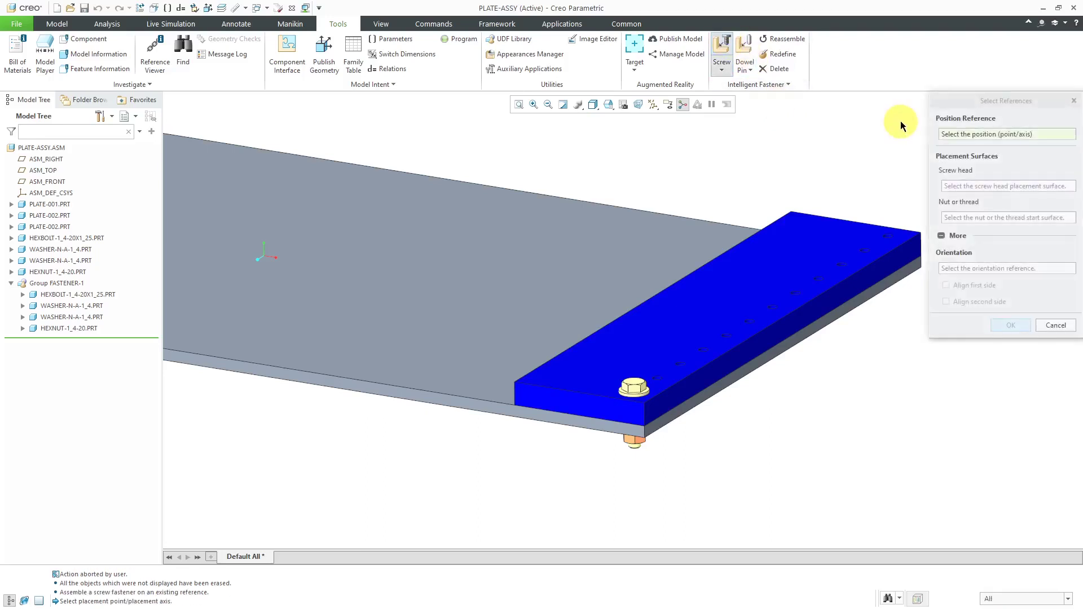
pyautogui.scroll(-2, 697, 193)
pyautogui.scroll(8, 818, 205)
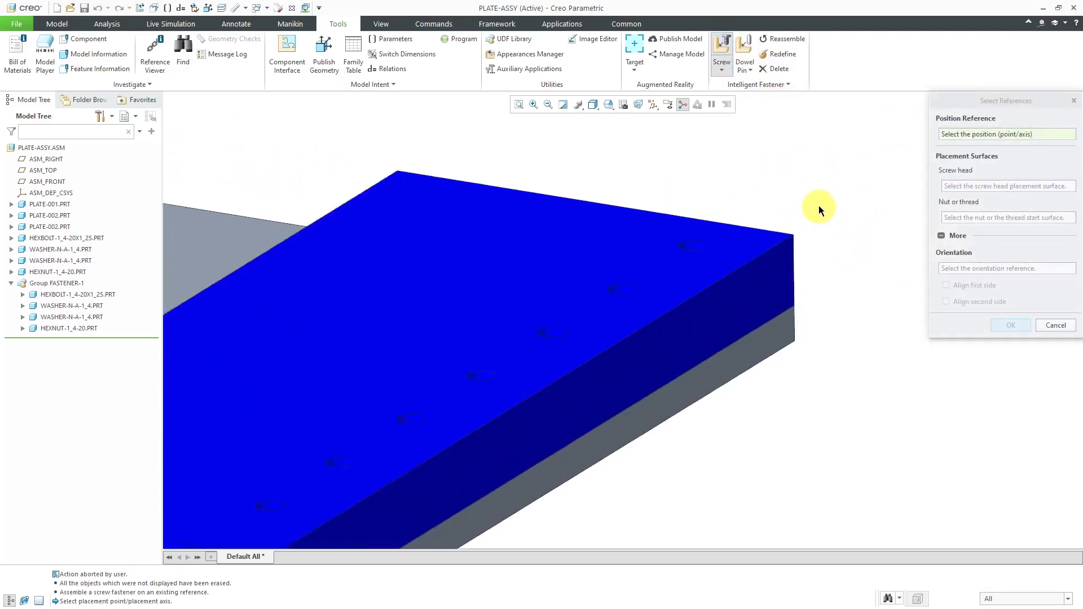
pyautogui.click(664, 252)
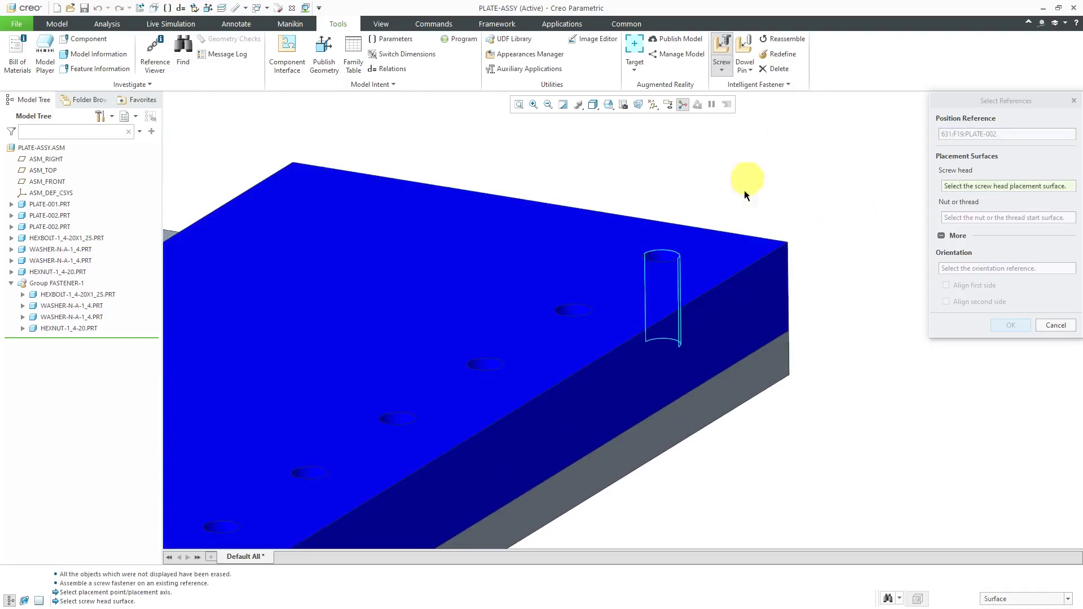
pyautogui.click(718, 249)
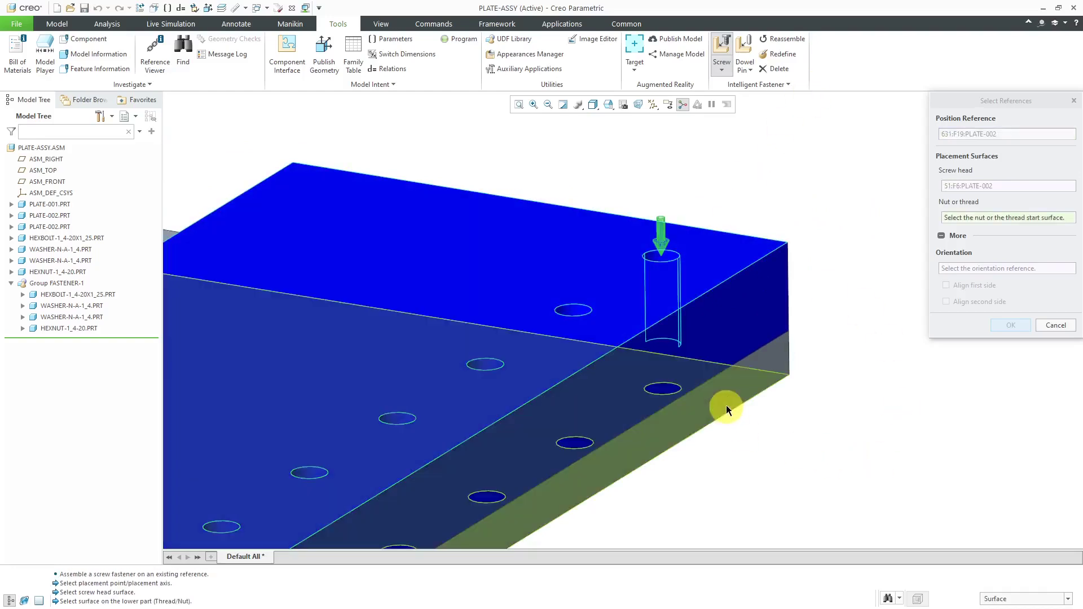
pyautogui.click(726, 404)
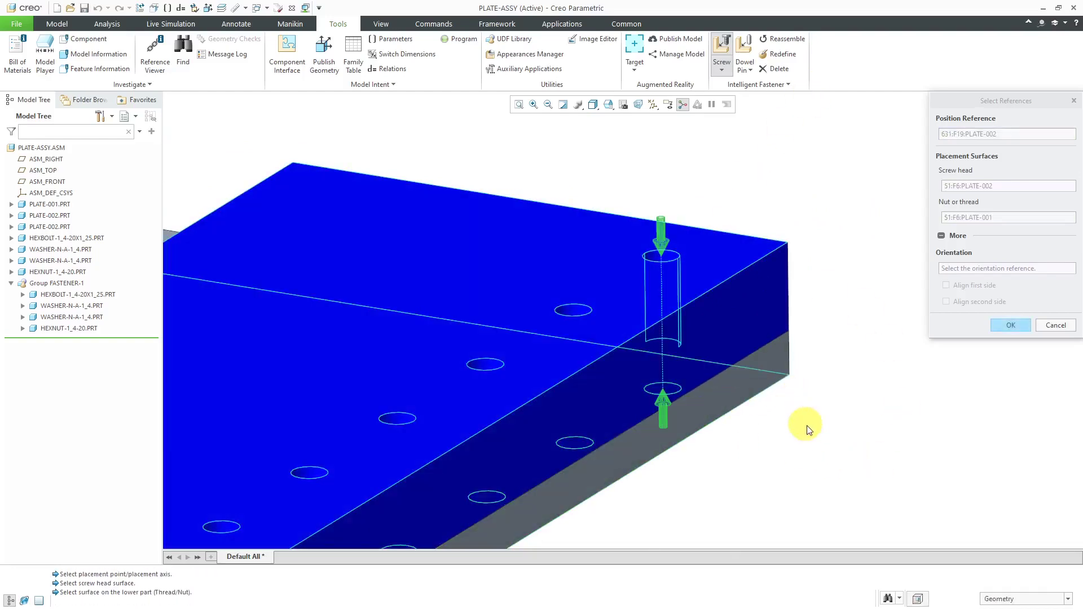
pyautogui.click(1007, 326)
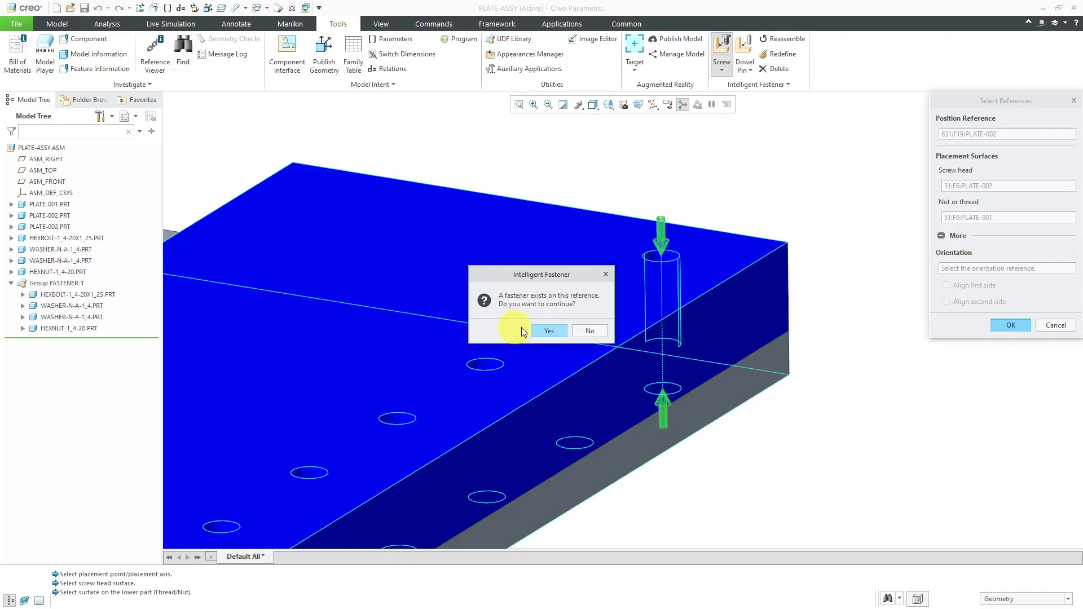
# Accept the 10-24 socket head cap screw with washers and hex nut, assembling a single instance.
pyautogui.click(552, 331)
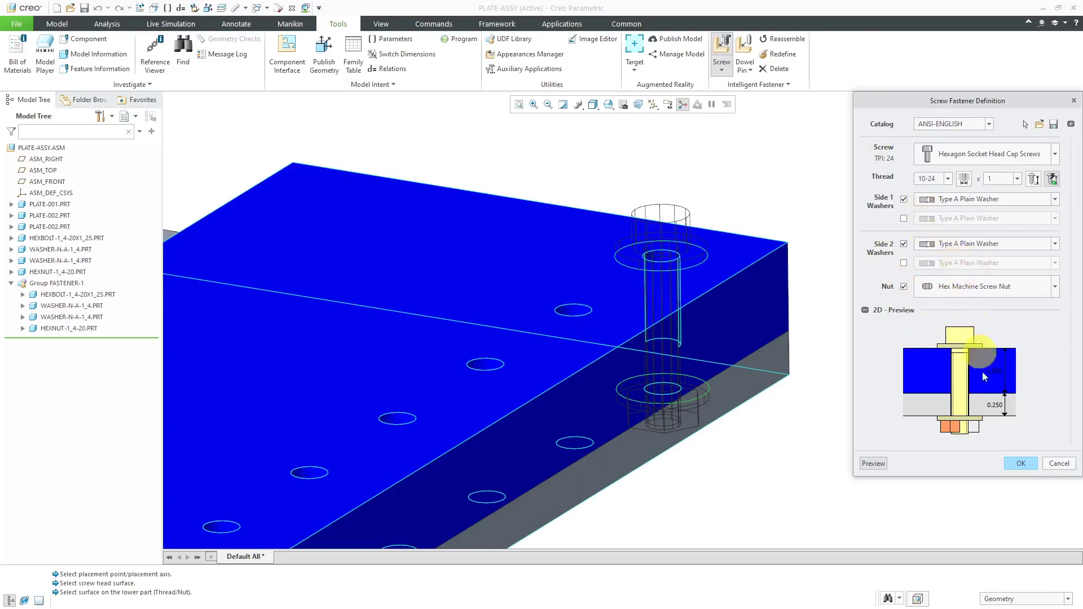
pyautogui.click(1021, 464)
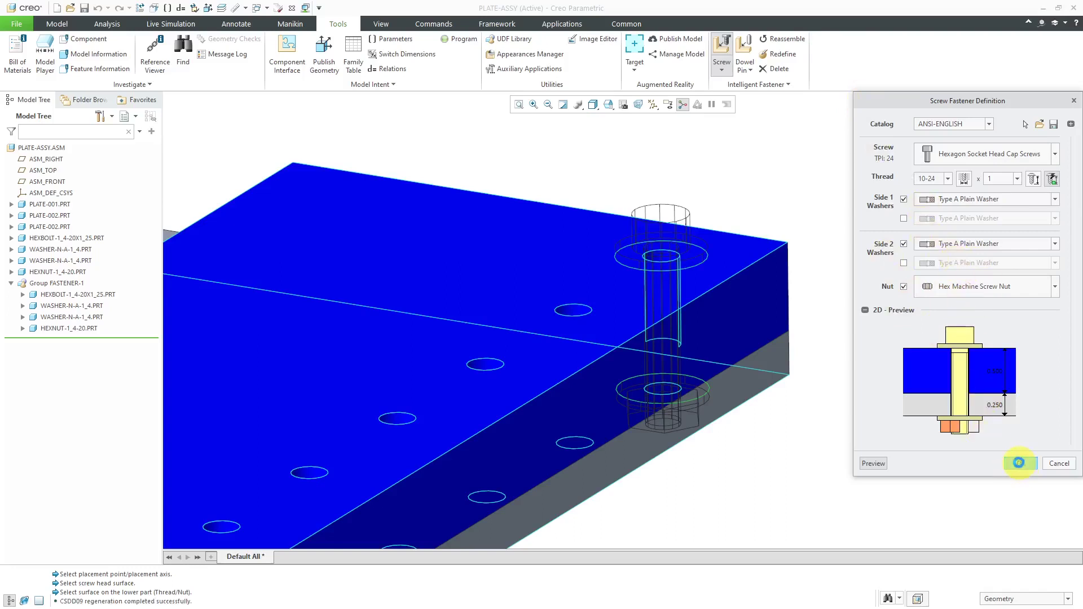
pyautogui.click(550, 313)
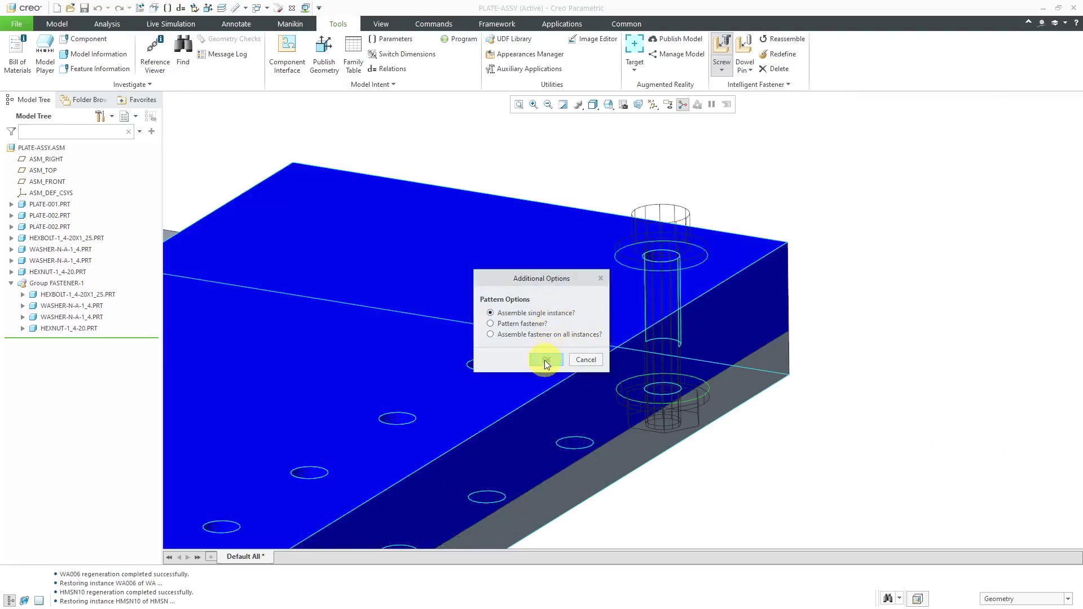
# Assemble the screw, then expand IFX_SCREW to inspect its CSDD269 screw, WA006 washers and HMSN10 nut.
pyautogui.click(544, 360)
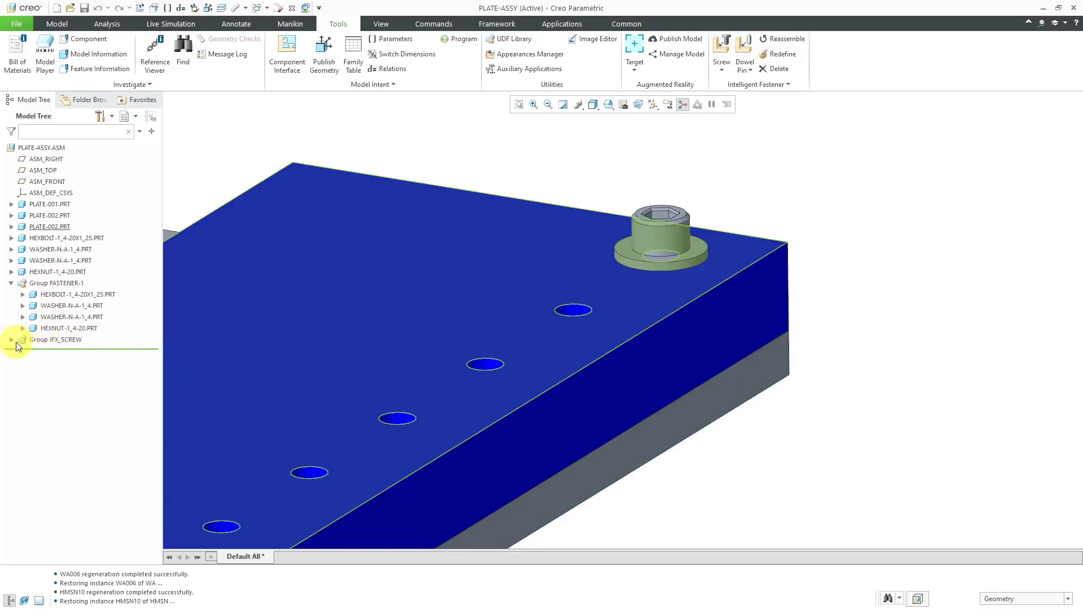
pyautogui.click(11, 340)
pyautogui.click(65, 341)
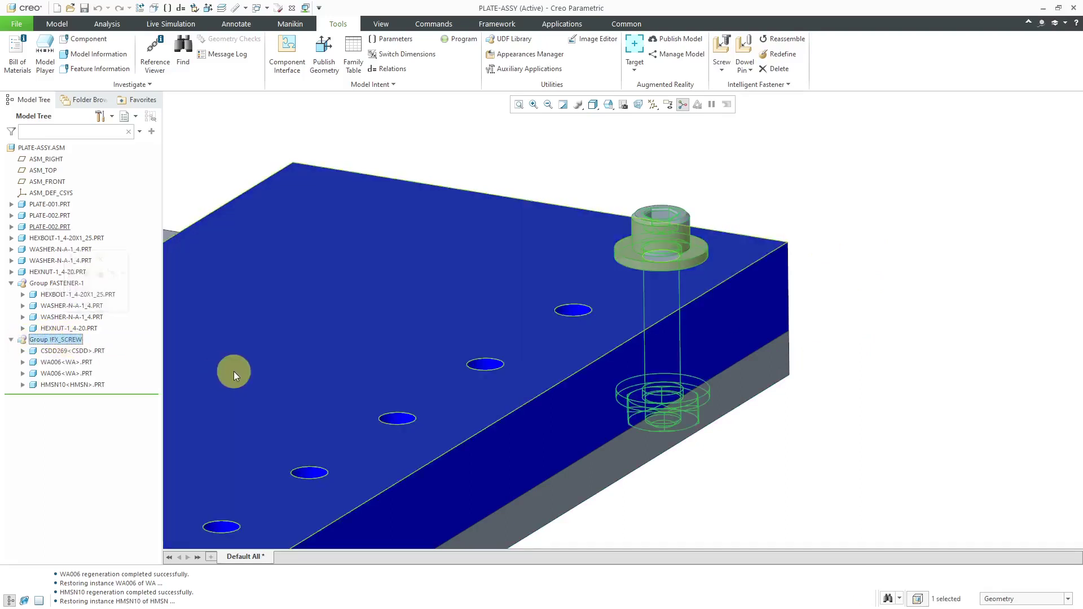
pyautogui.click(940, 242)
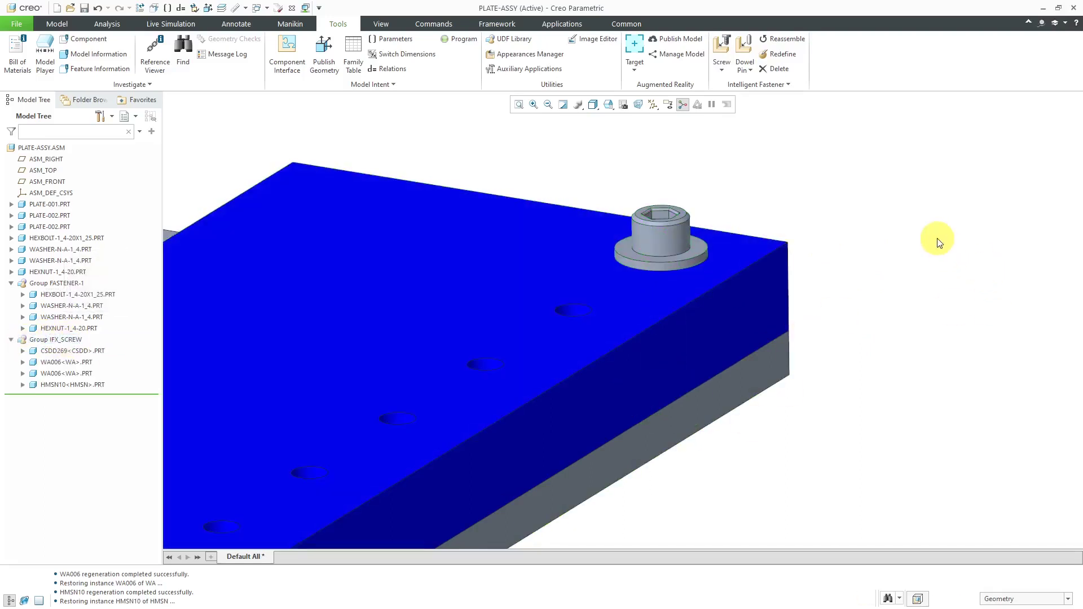
pyautogui.click(664, 244)
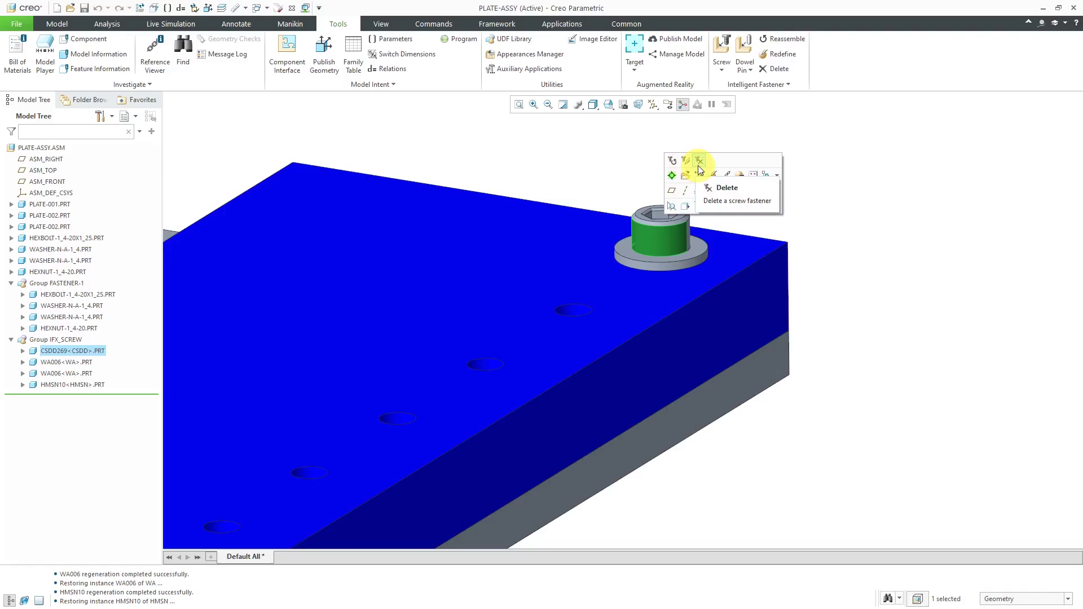
pyautogui.click(906, 191)
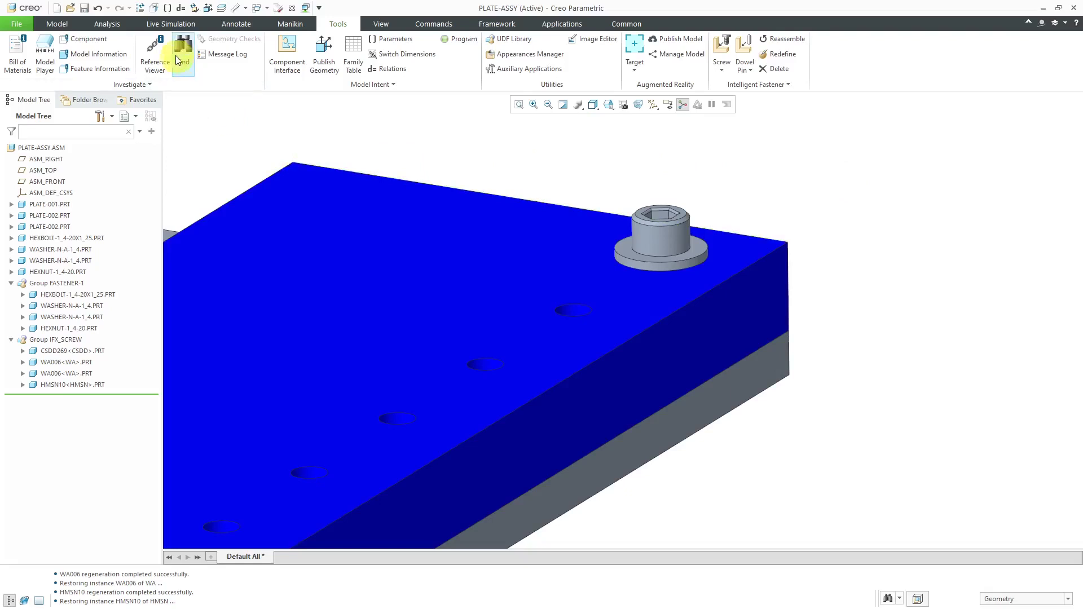
pyautogui.click(155, 8)
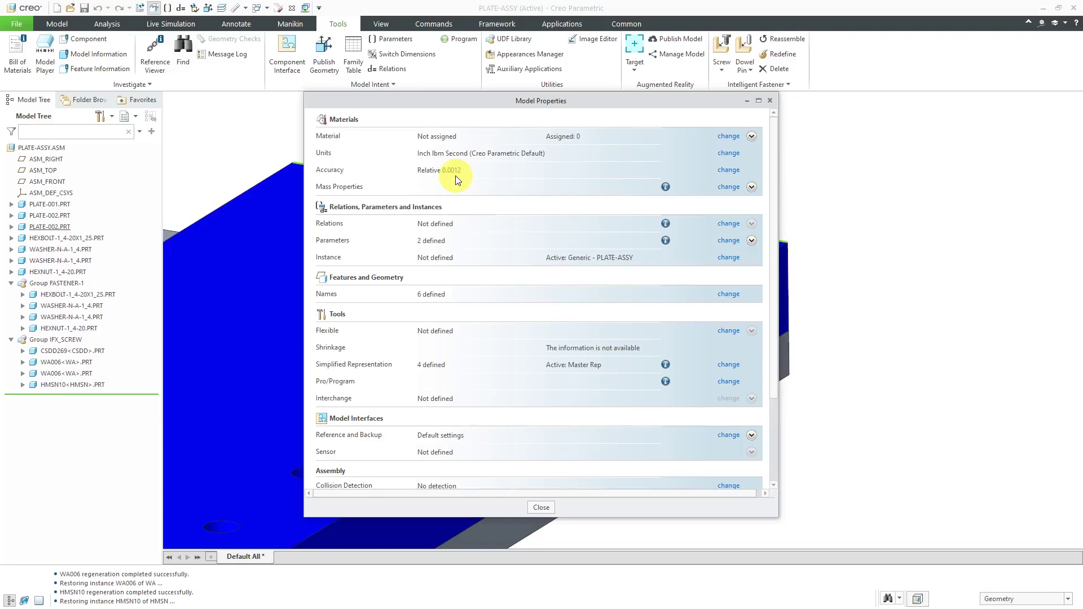
pyautogui.click(725, 178)
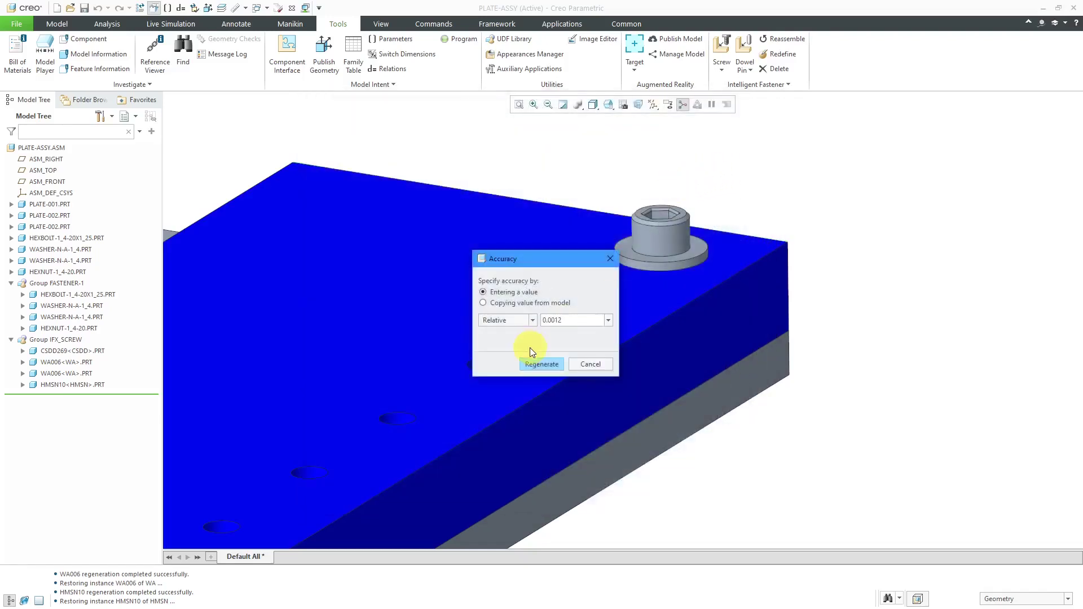
pyautogui.click(532, 320)
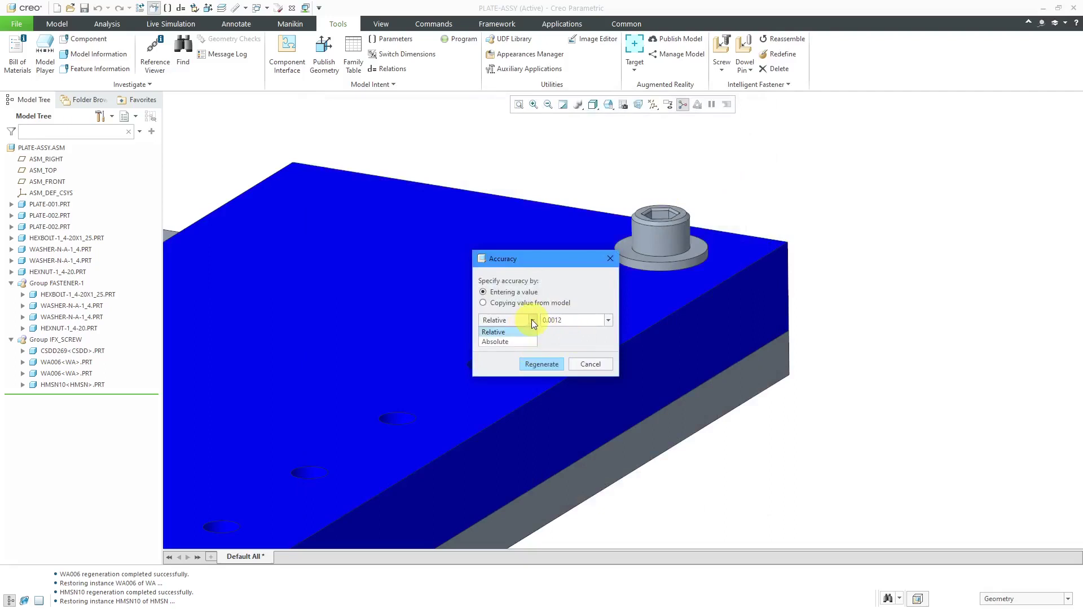
pyautogui.click(532, 320)
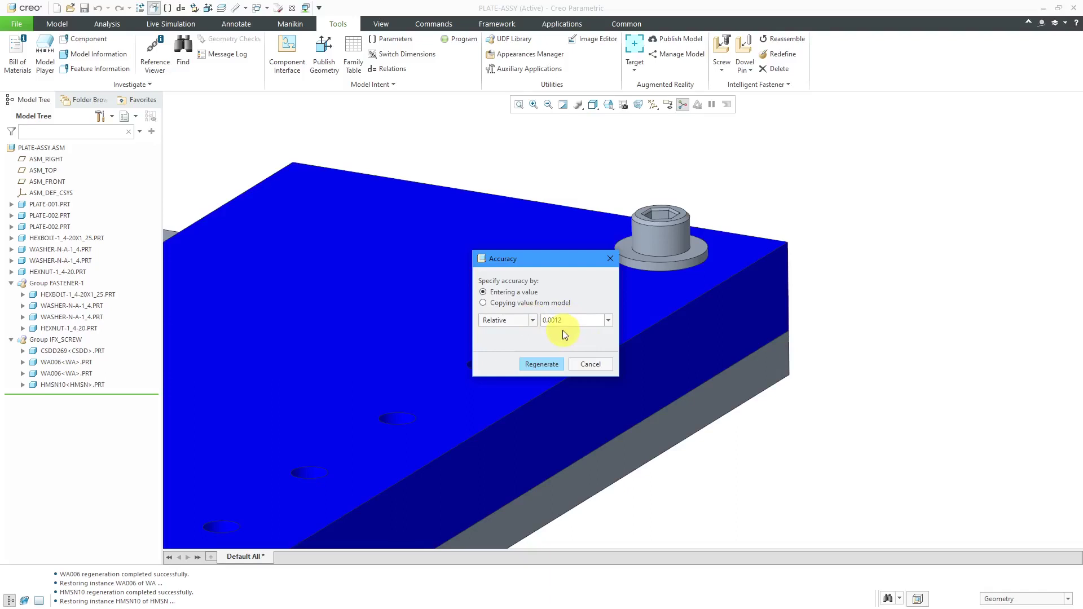
pyautogui.click(594, 364)
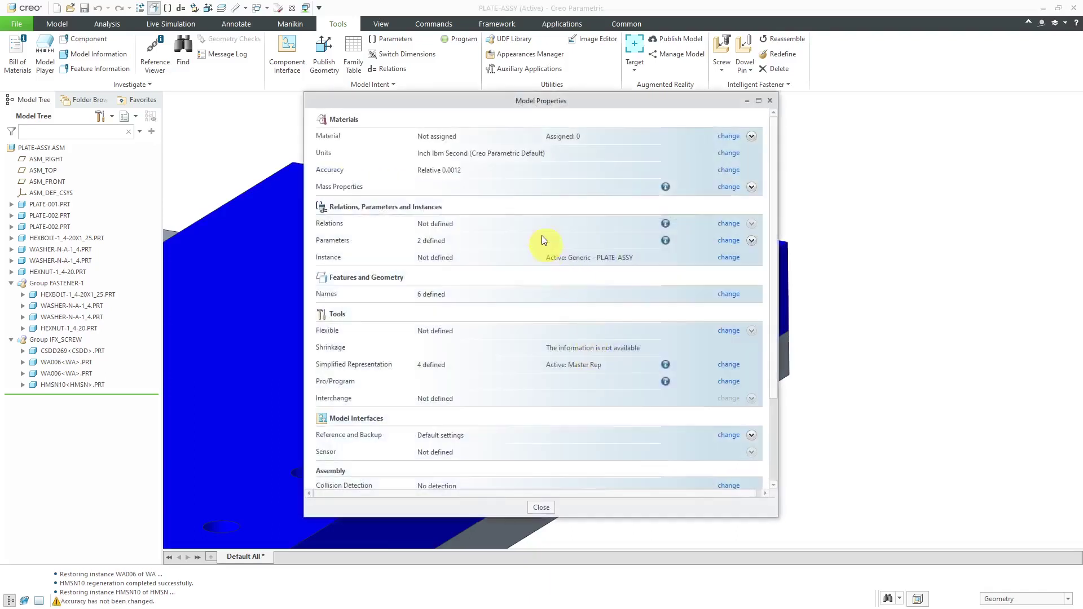
pyautogui.click(541, 507)
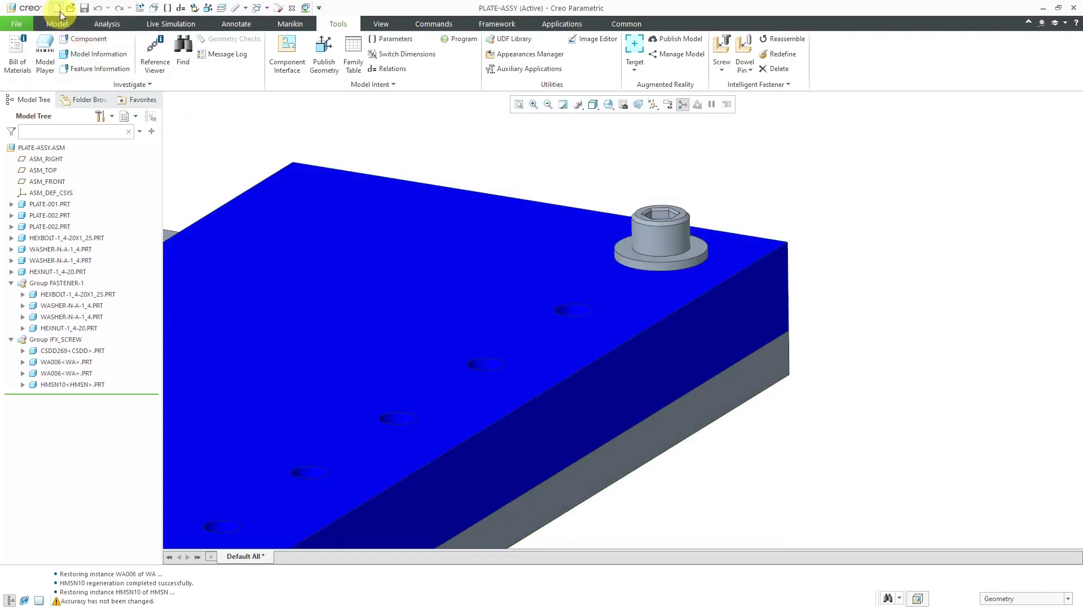
# Create the new solid part PRT0001 from the Empty template instead of the default.
pyautogui.click(59, 9)
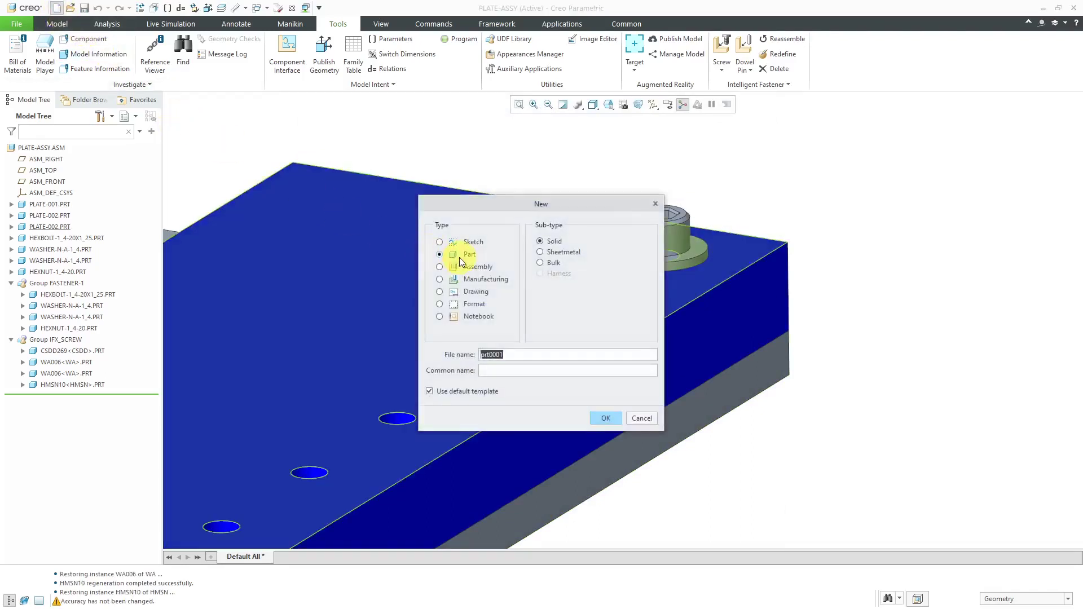
pyautogui.click(472, 393)
pyautogui.click(599, 417)
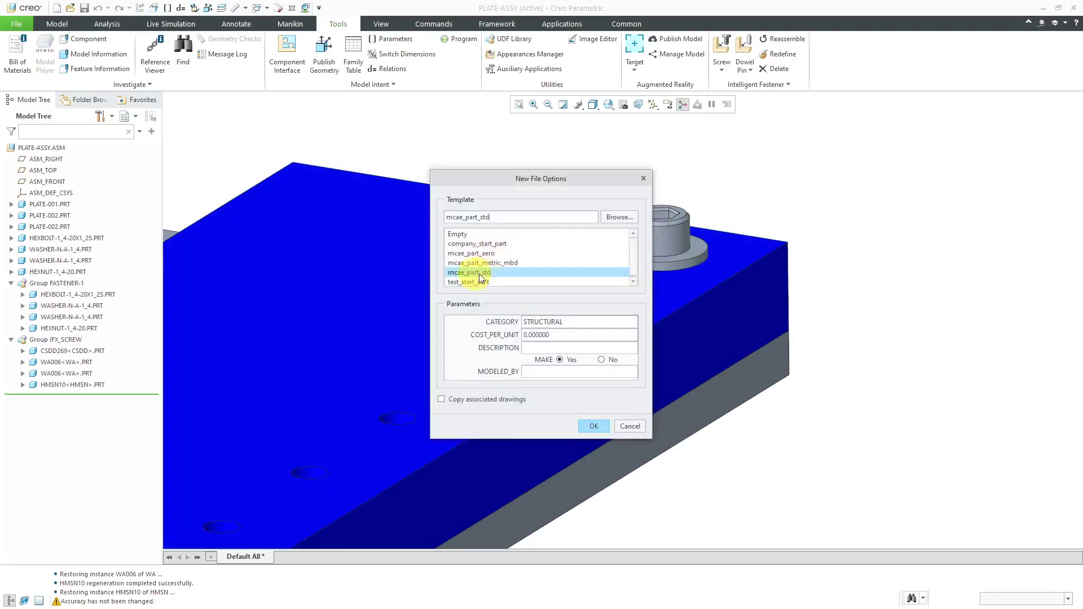
pyautogui.click(458, 235)
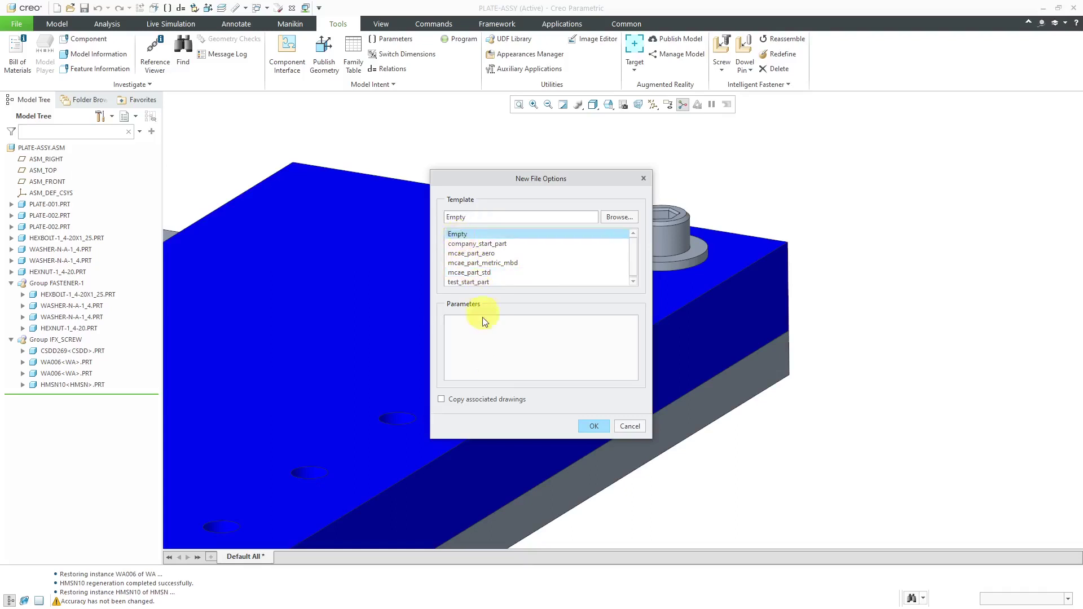
pyautogui.click(594, 428)
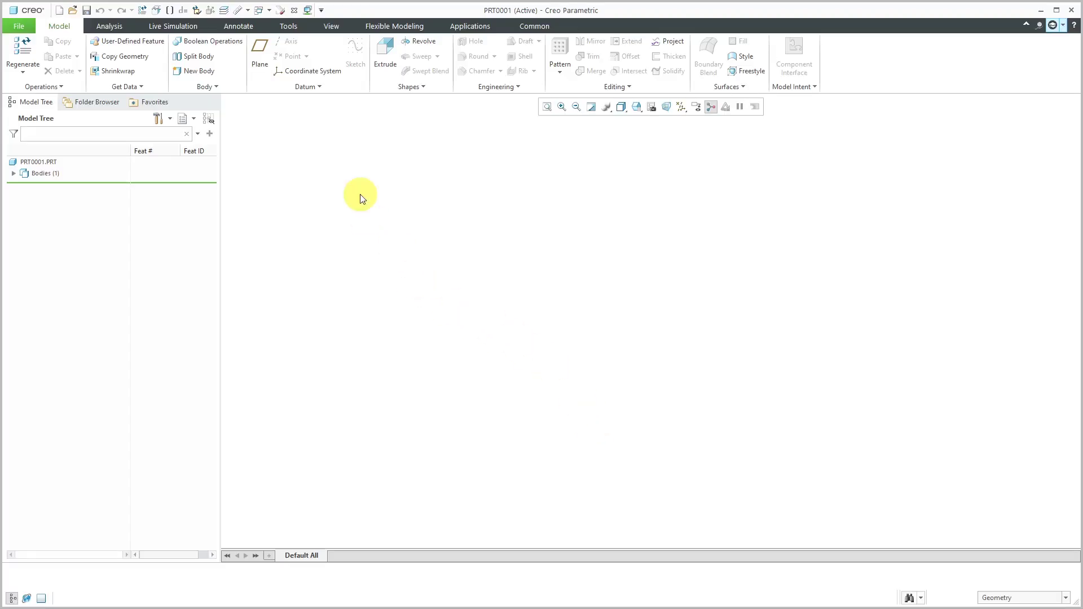
pyautogui.click(158, 14)
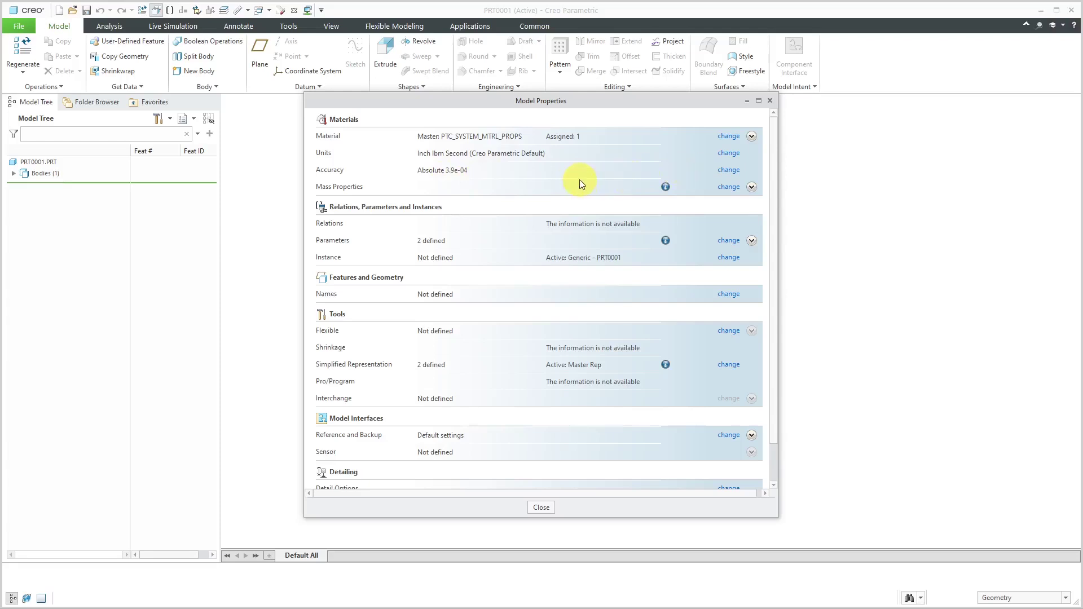
pyautogui.click(727, 169)
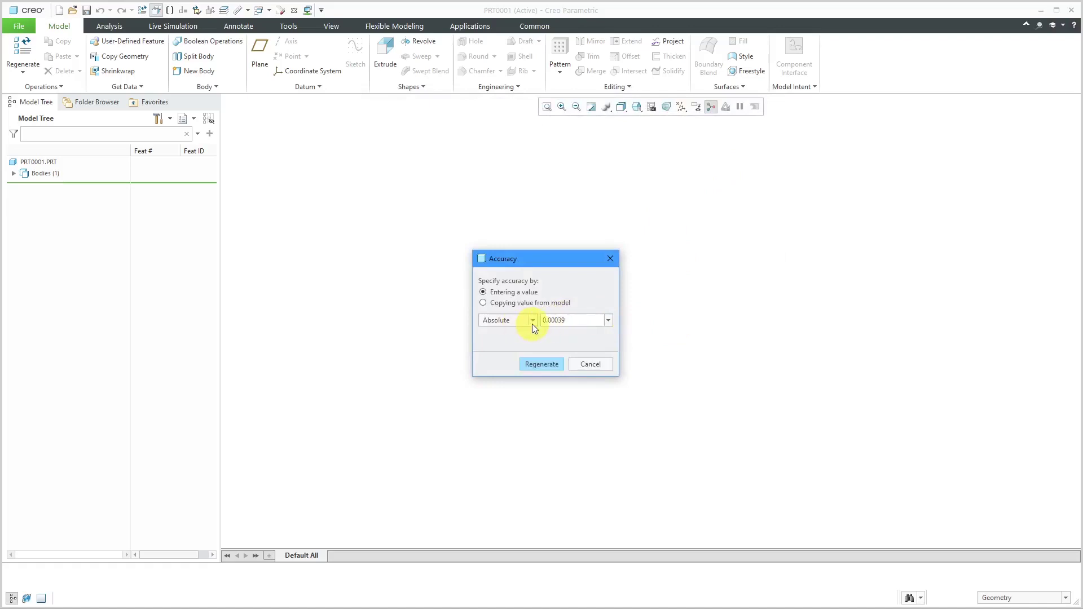
pyautogui.click(587, 364)
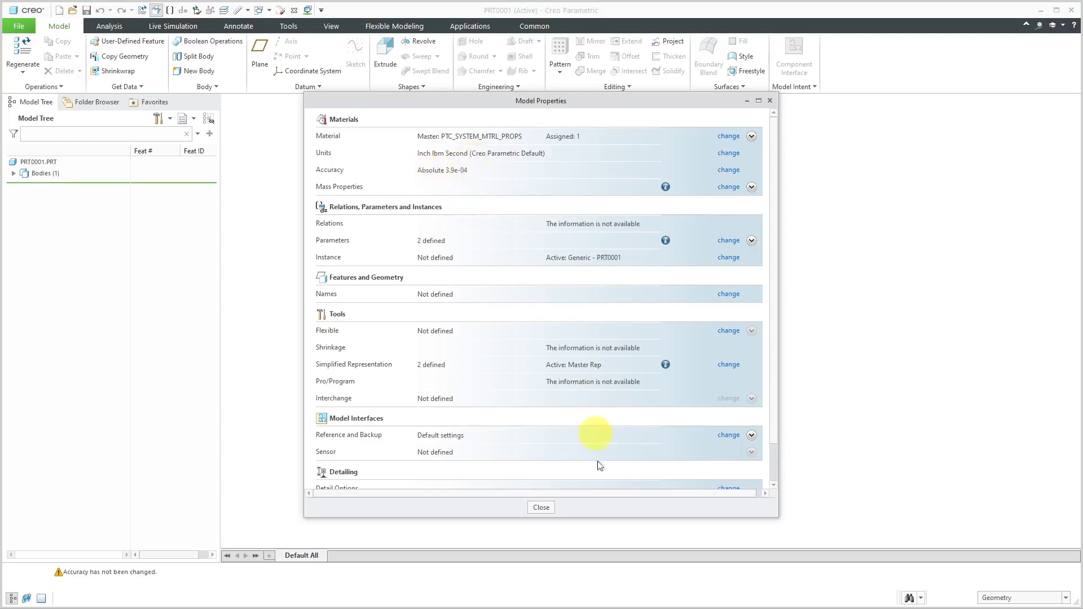
# Close Model Properties and start another new part, browsing for a non-default template.
pyautogui.click(542, 507)
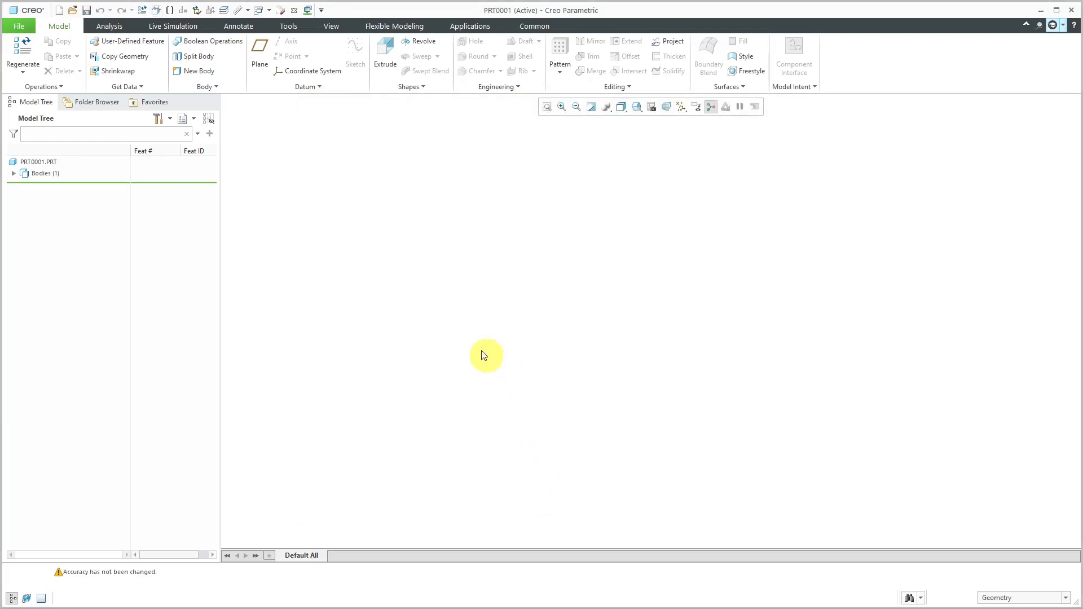
pyautogui.click(58, 10)
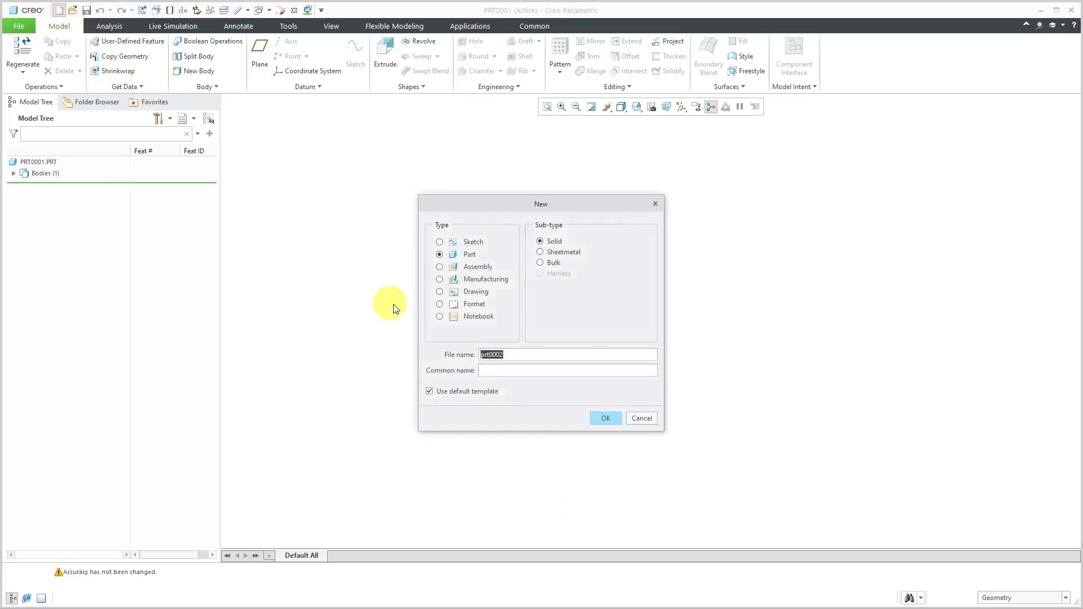
pyautogui.click(430, 392)
pyautogui.click(599, 418)
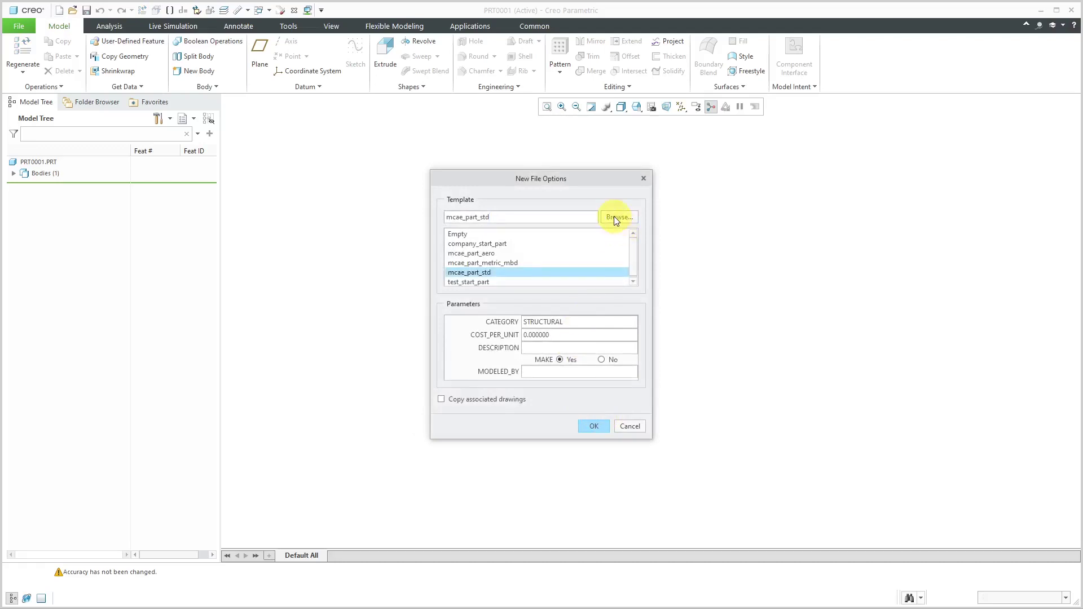
pyautogui.click(615, 217)
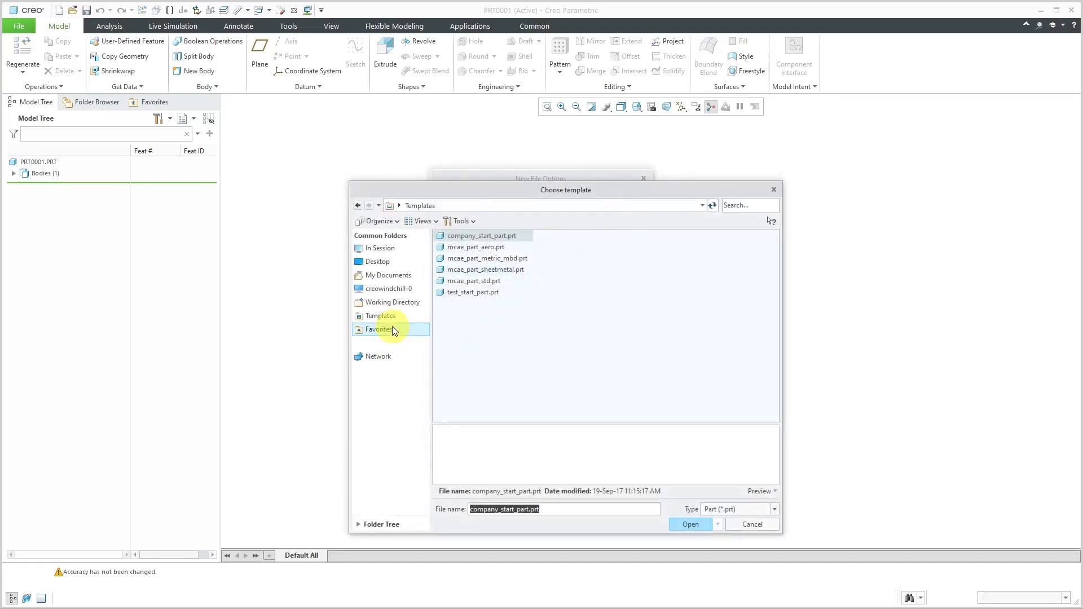
# Navigate to C:\Program Files\PTC\Creo 7.0.0.0\Common Files\templates in the template browser.
pyautogui.click(395, 289)
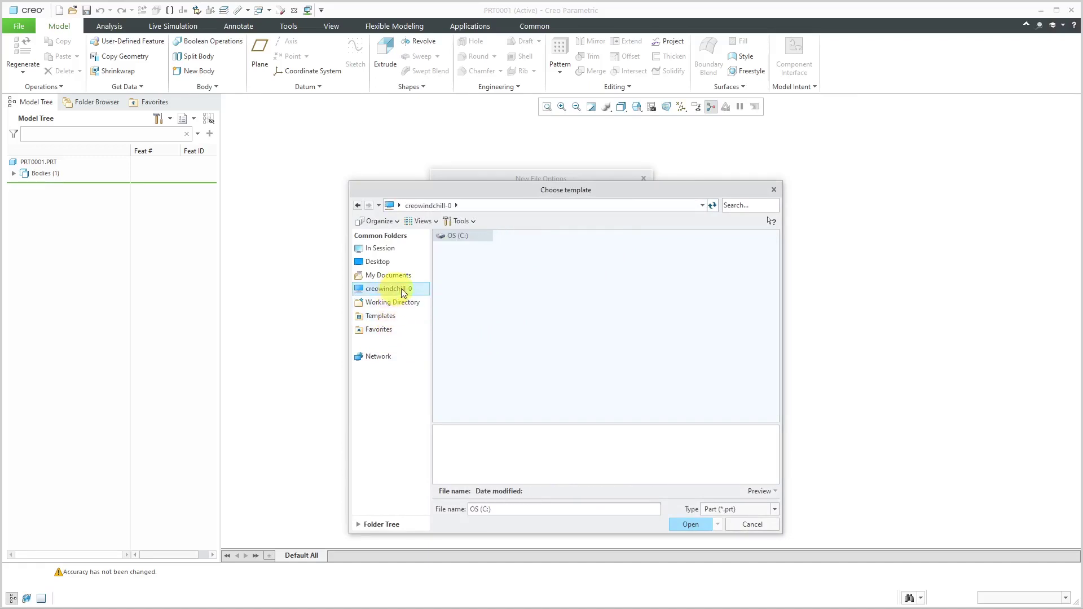
pyautogui.doubleClick(461, 239)
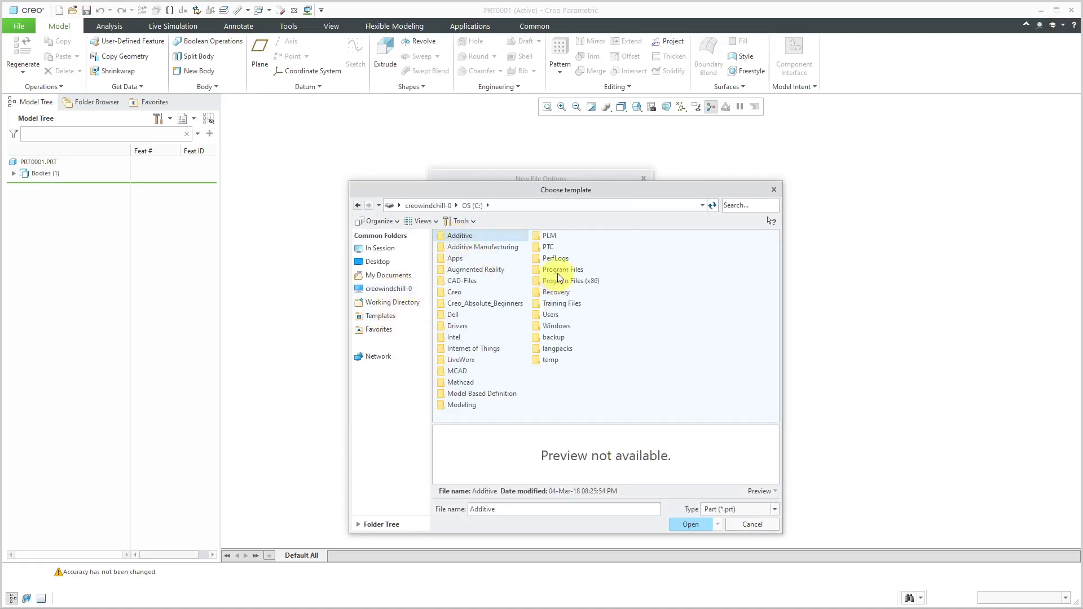
pyautogui.doubleClick(574, 270)
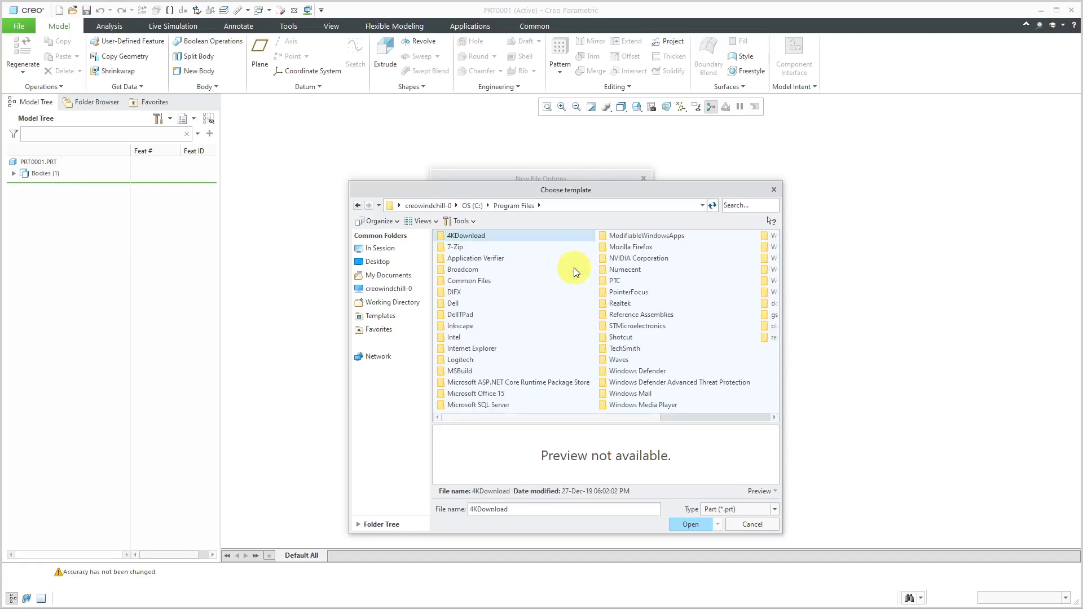
pyautogui.click(619, 282)
pyautogui.doubleClick(618, 281)
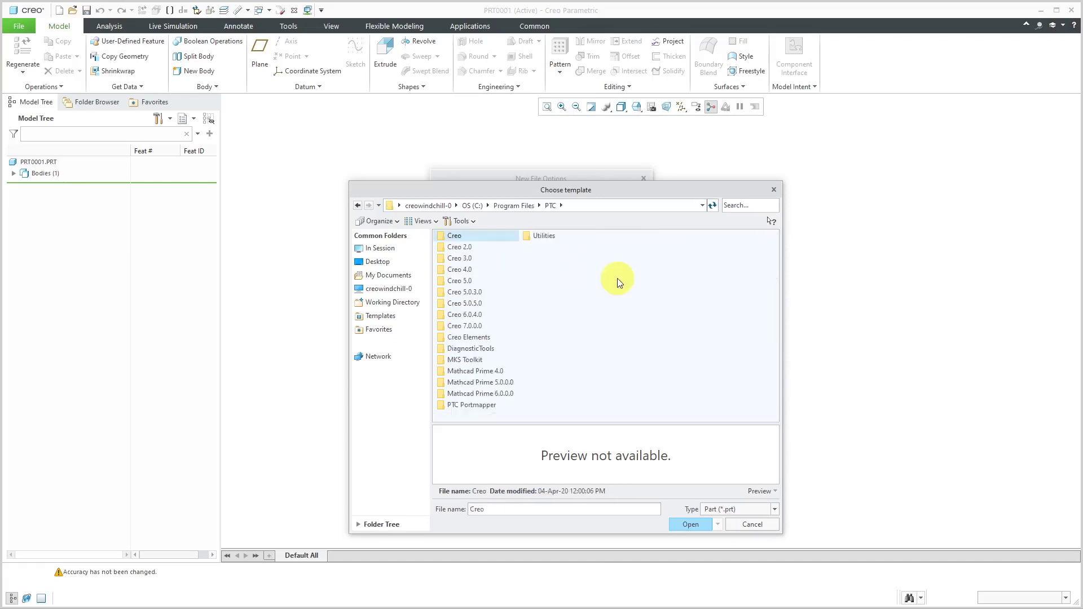
pyautogui.doubleClick(473, 327)
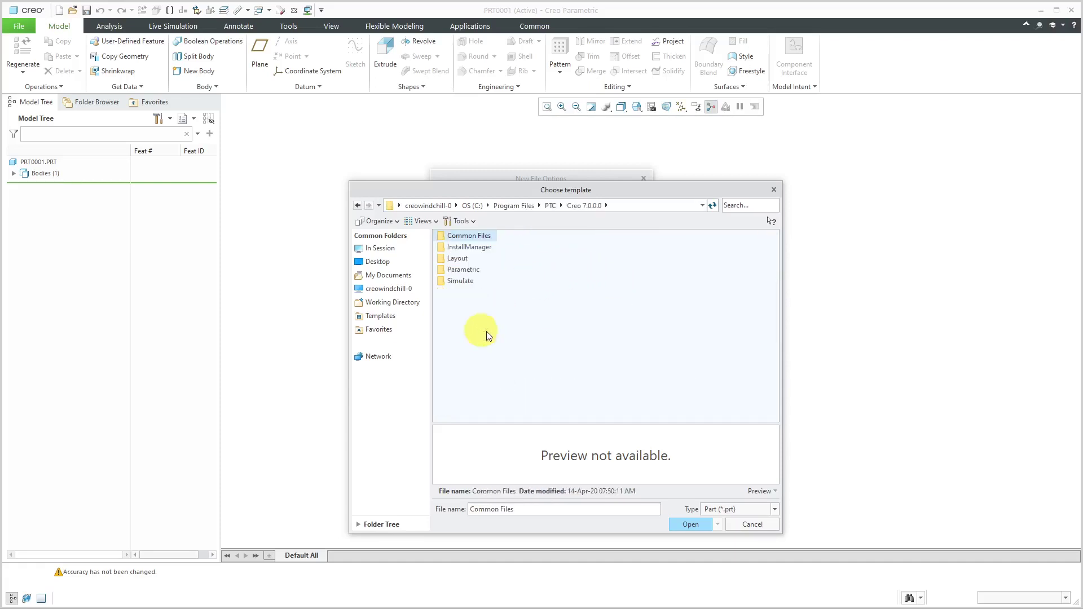
pyautogui.doubleClick(483, 237)
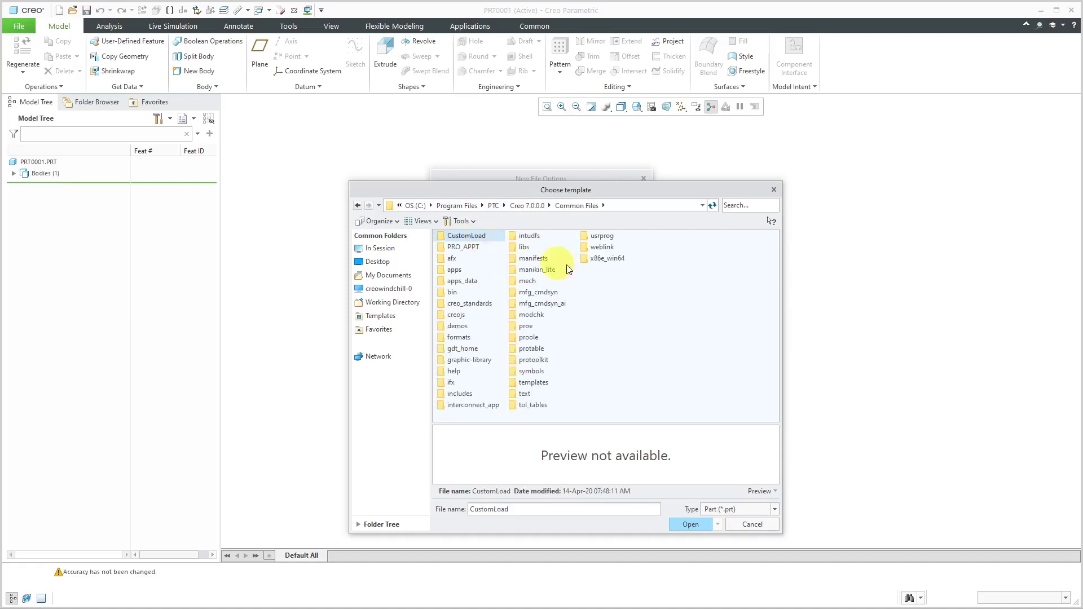
pyautogui.click(536, 385)
pyautogui.doubleClick(536, 385)
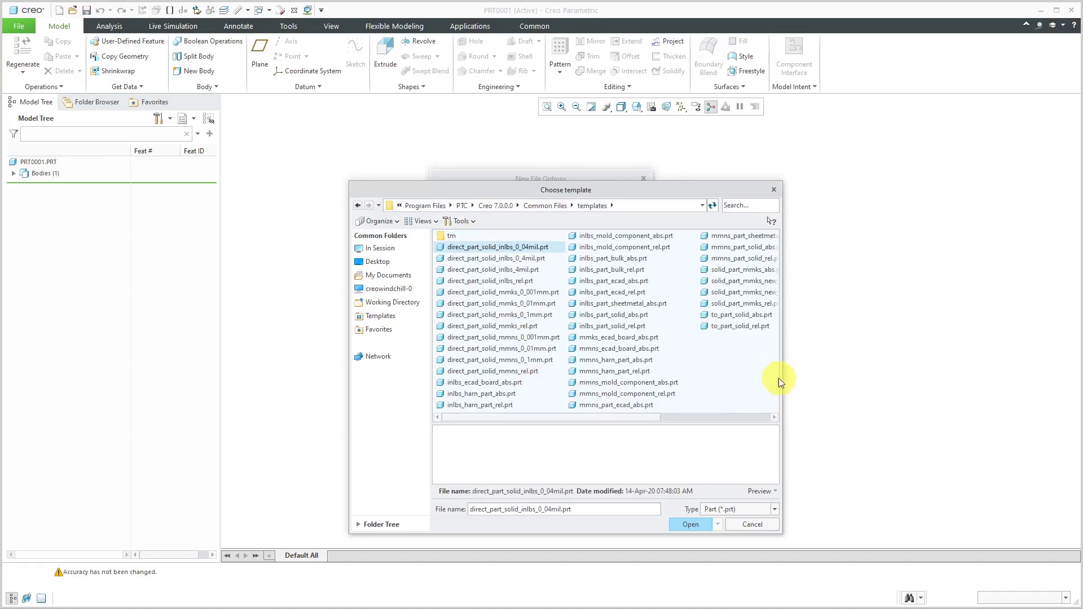
# Widen the Choose template dialog to reveal full names like mmns_part_solid_abs.prt.
pyautogui.moveTo(783, 378); pyautogui.dragTo(849, 381)
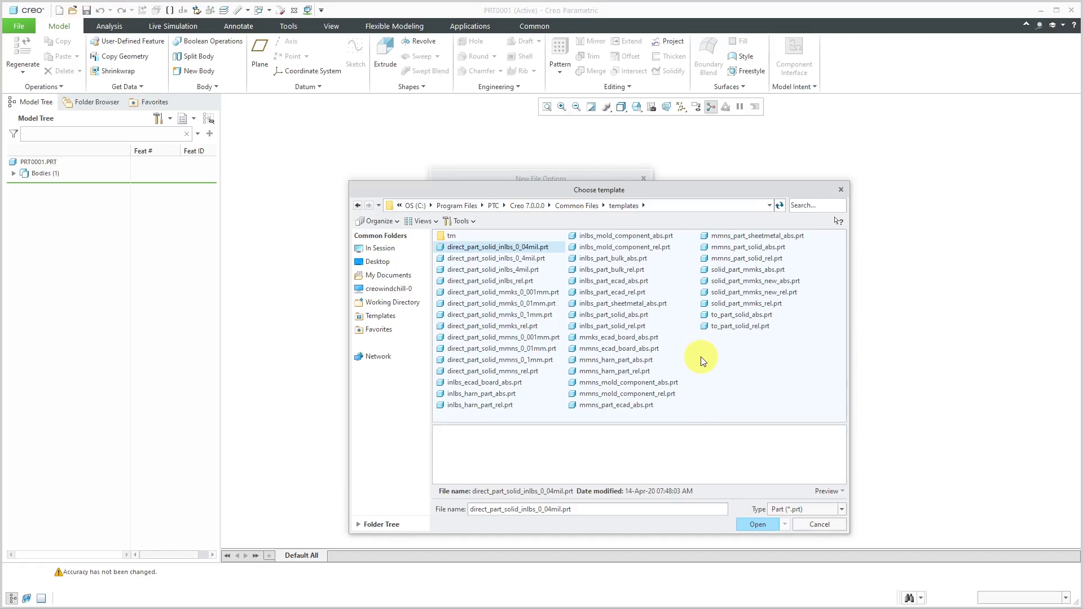
# Cancel the template browser and new part, then reopen PRT0001's Model Properties via File > Prepare.
pyautogui.click(817, 526)
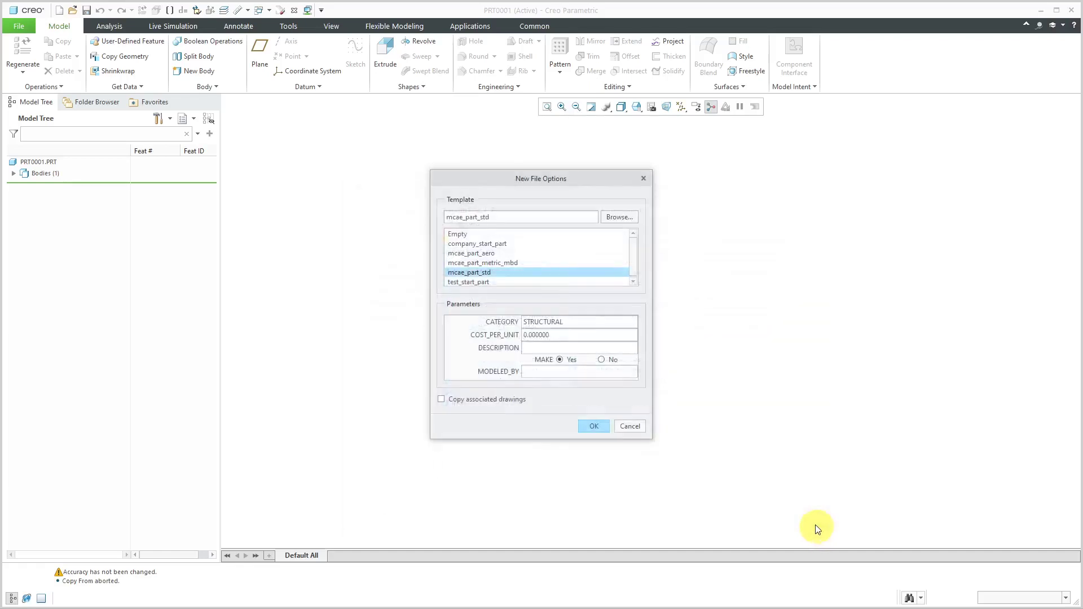
pyautogui.click(635, 430)
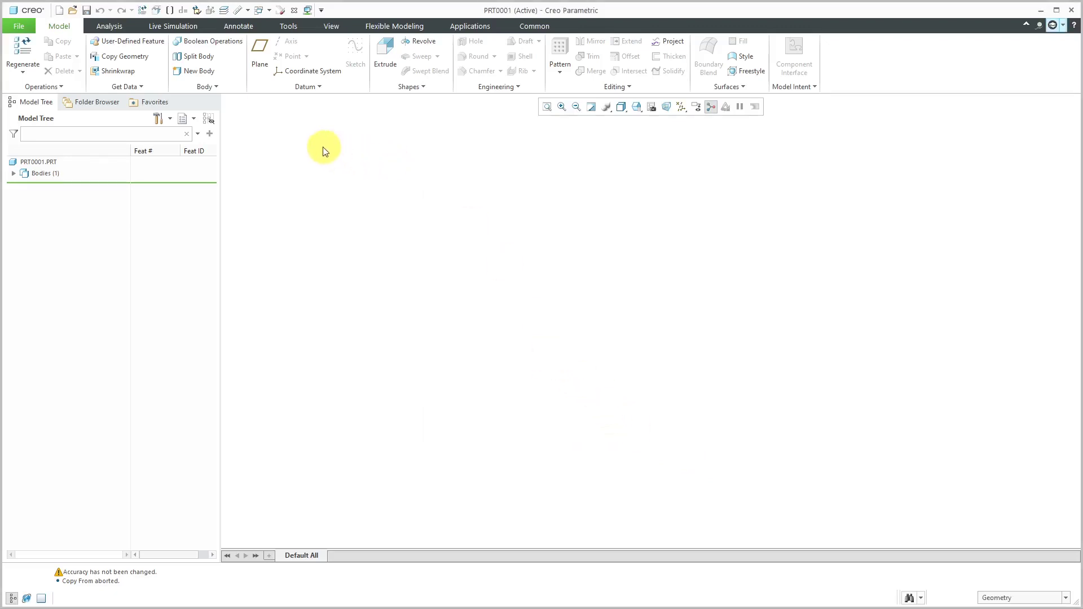
pyautogui.click(20, 28)
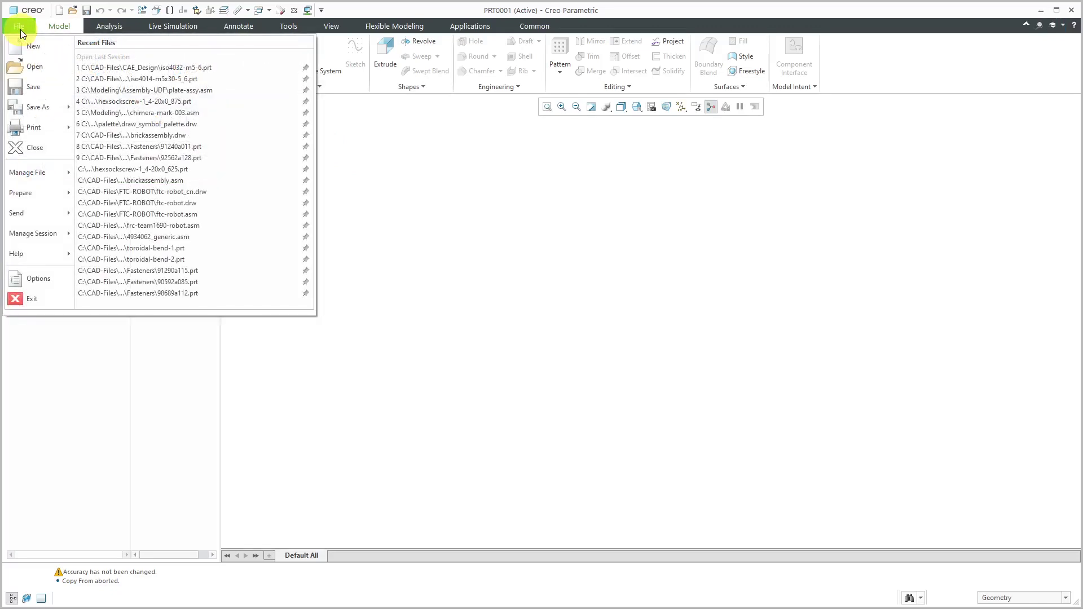
pyautogui.click(50, 191)
pyautogui.click(134, 71)
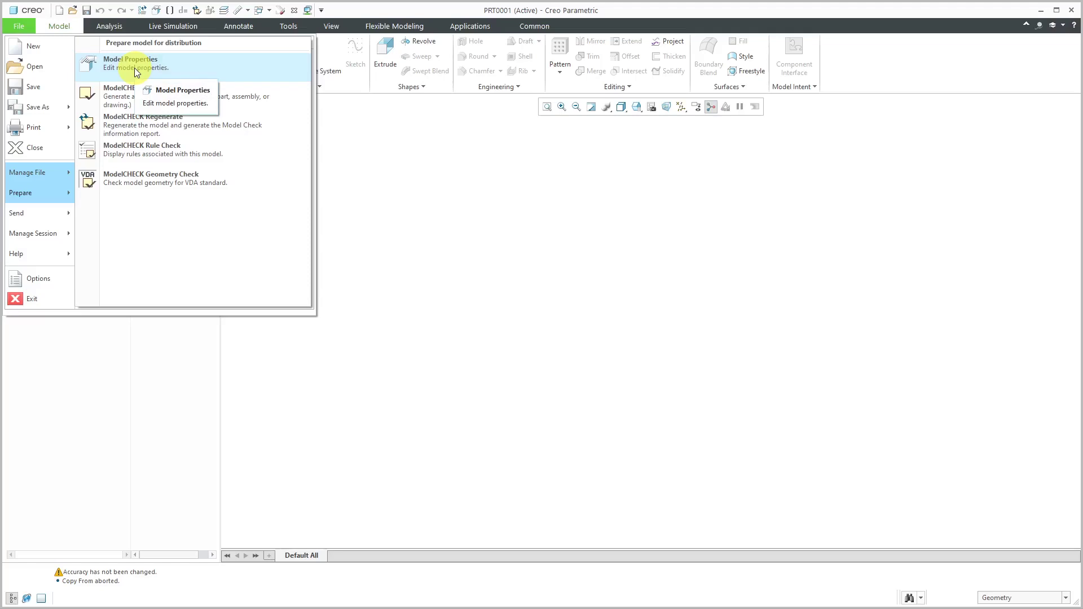
pyautogui.click(134, 67)
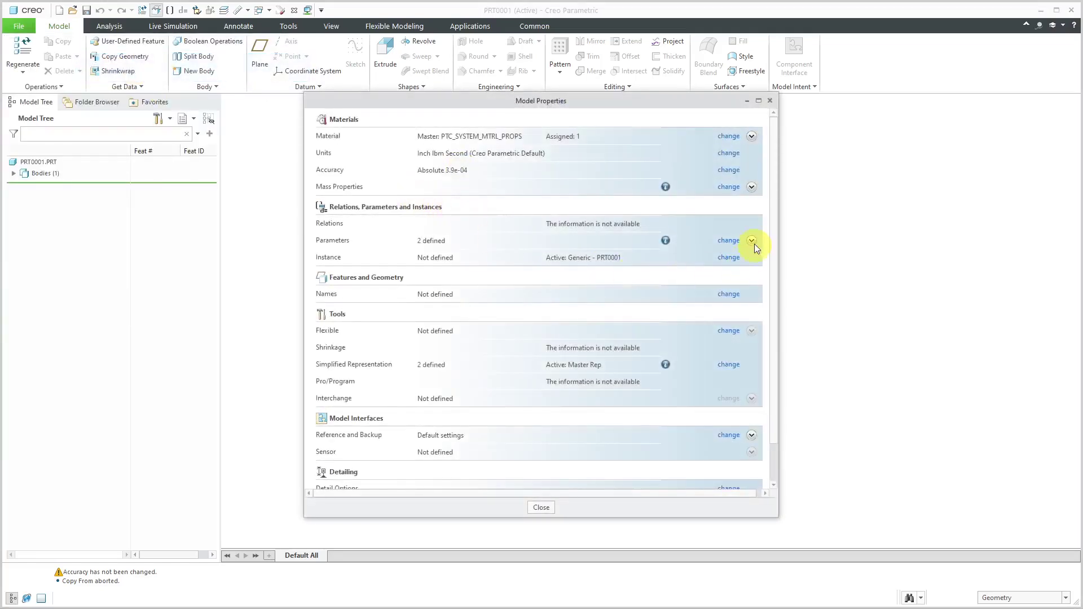
pyautogui.scroll(-3, 775, 237)
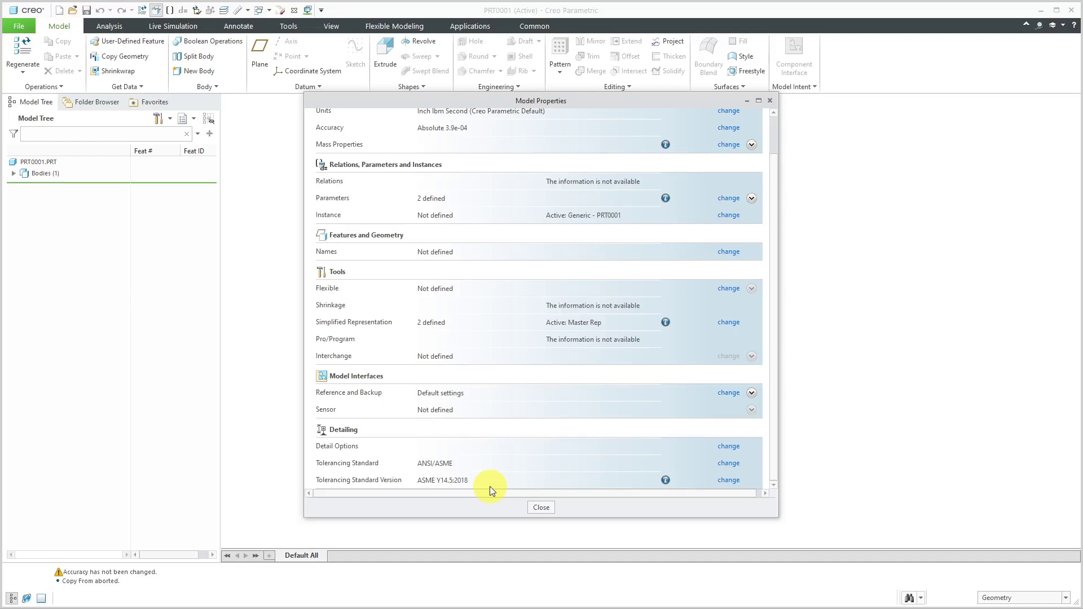
# Close PRT0001's Model Properties and switch to the PLATE-ASSY.ASM window.
pyautogui.click(541, 509)
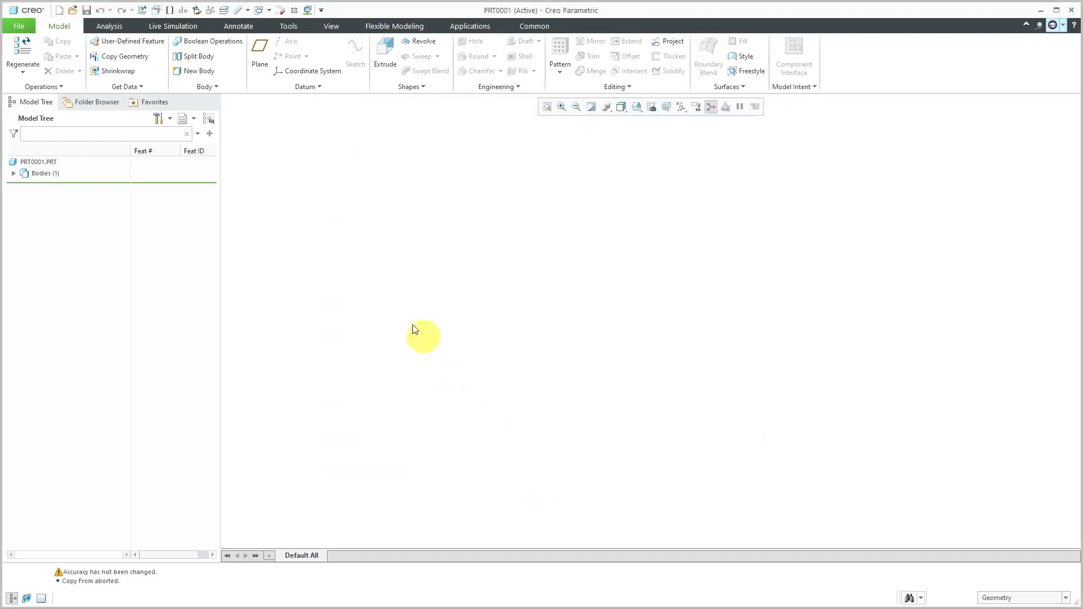
pyautogui.click(243, 26)
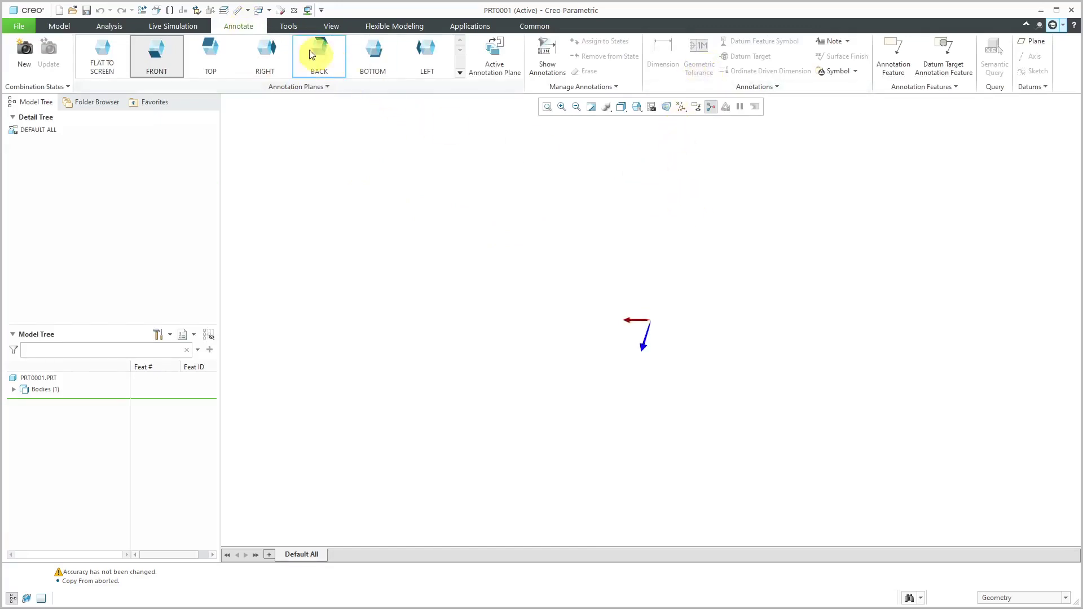
pyautogui.click(269, 10)
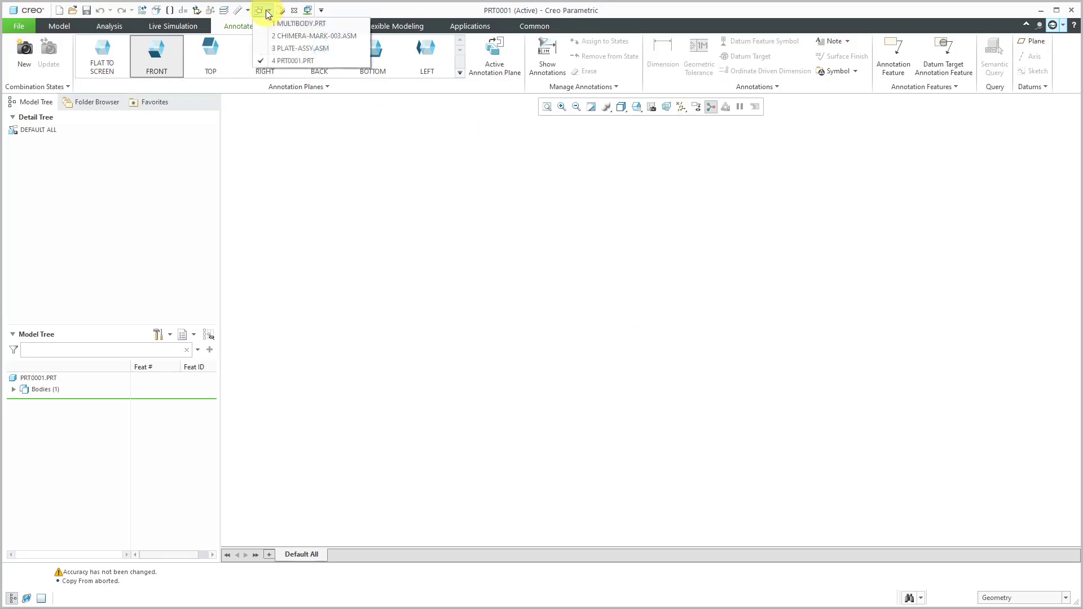
pyautogui.click(293, 49)
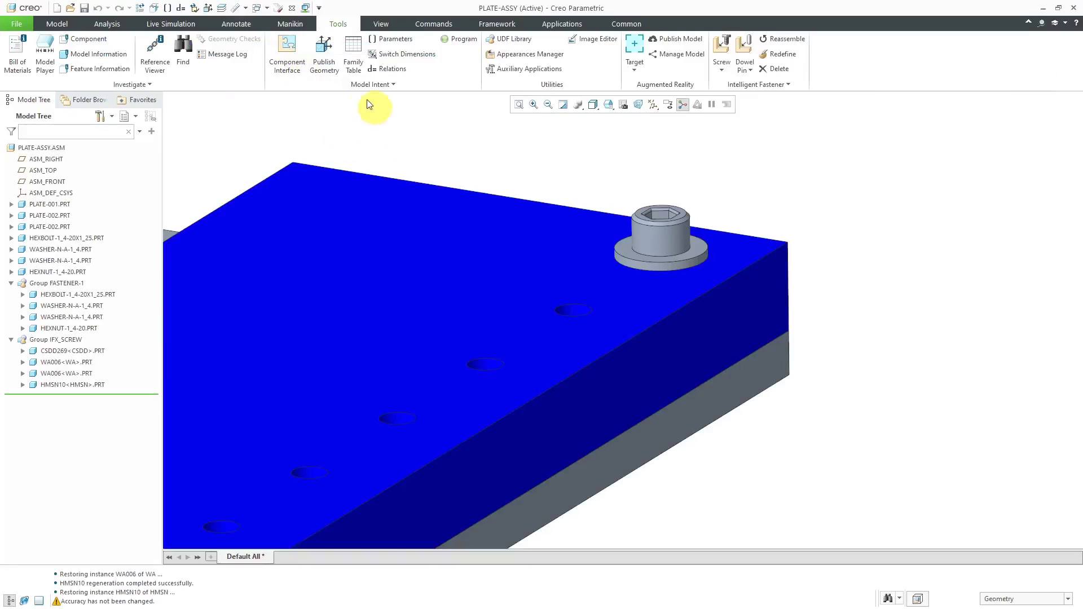
# Attach a .002 Position geometric tolerance to PLATE-002's top face, placed above the plate.
pyautogui.click(228, 29)
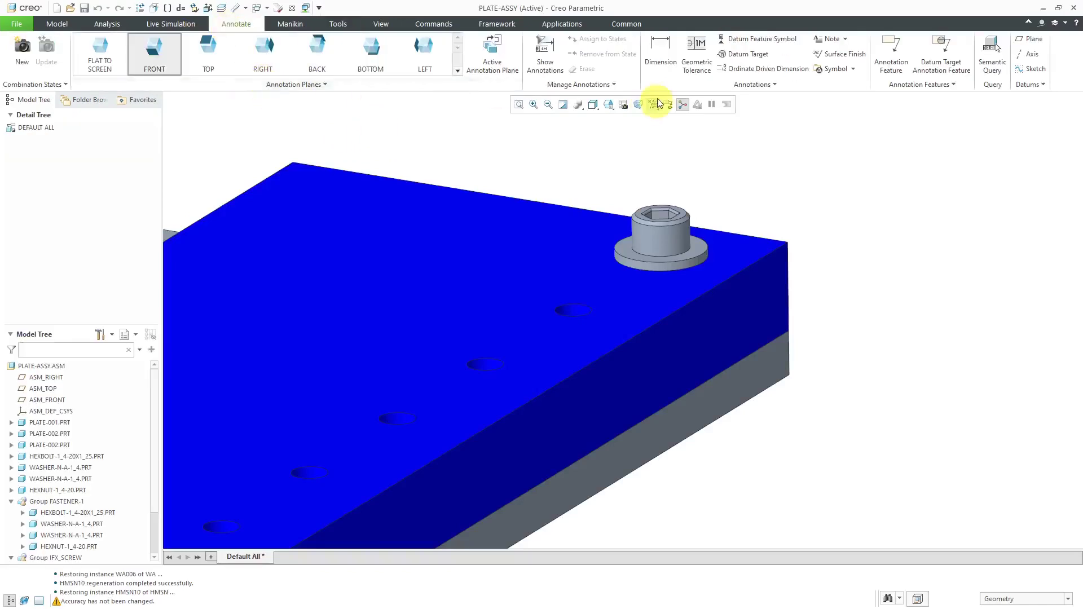
pyautogui.click(700, 65)
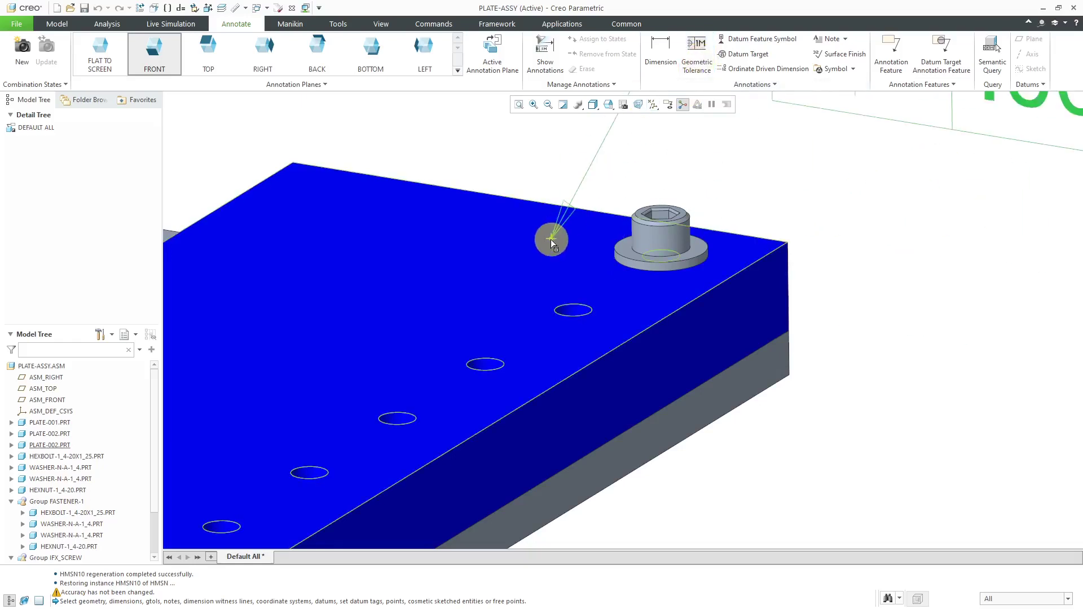
pyautogui.moveTo(515, 293); pyautogui.dragTo(493, 249, button='middle')
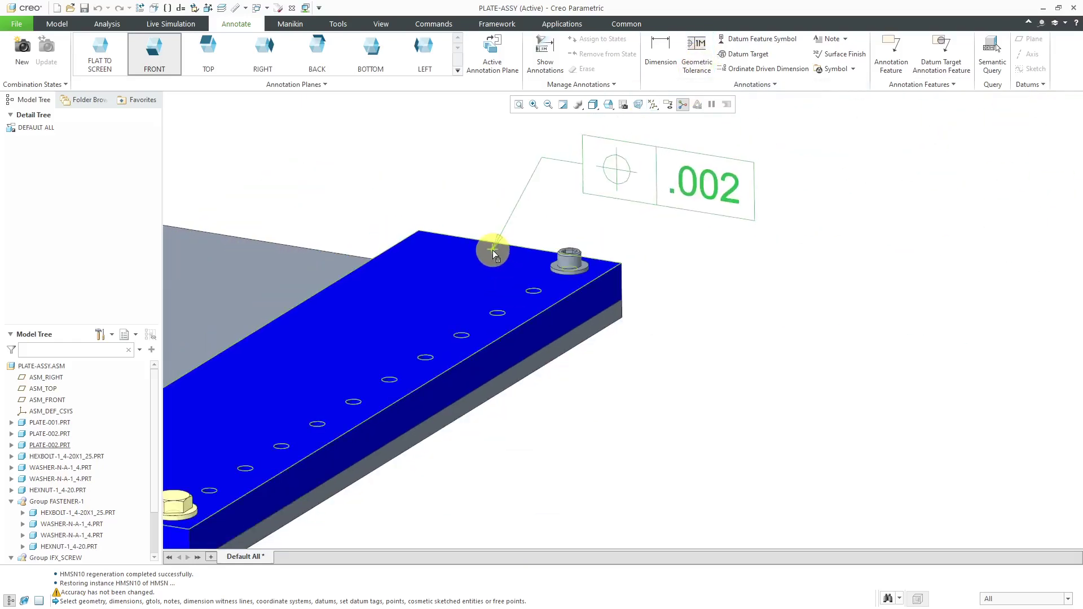
pyautogui.click(493, 249)
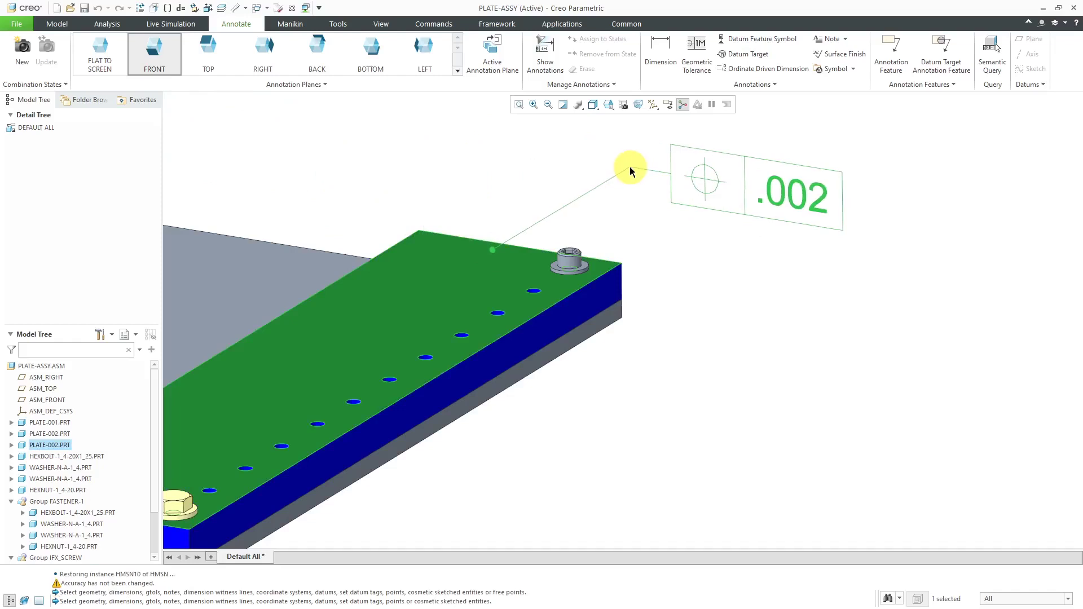
pyautogui.middleClick(630, 167)
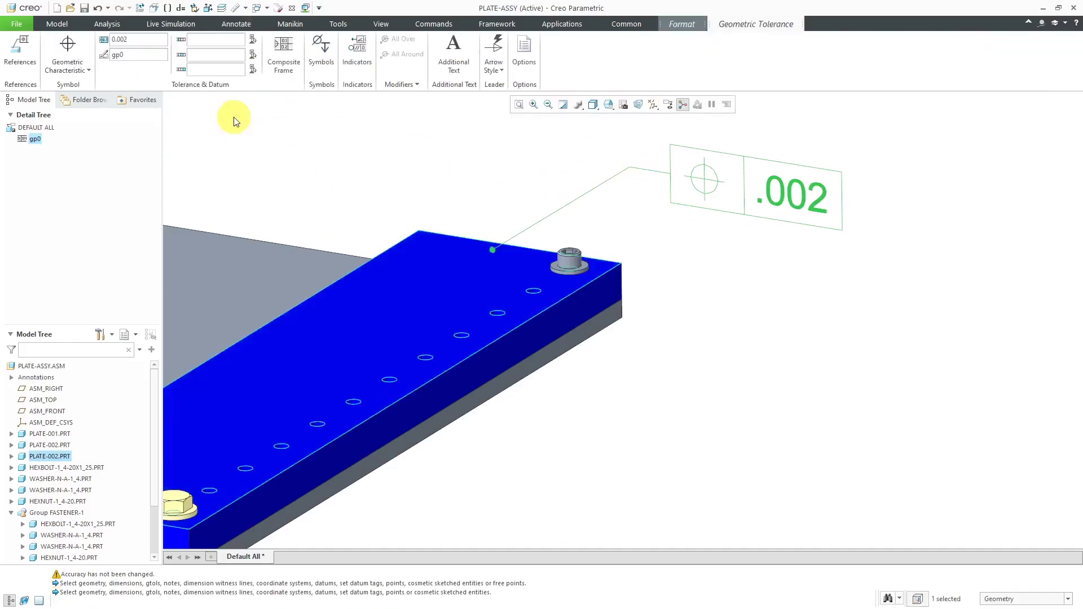
pyautogui.click(84, 70)
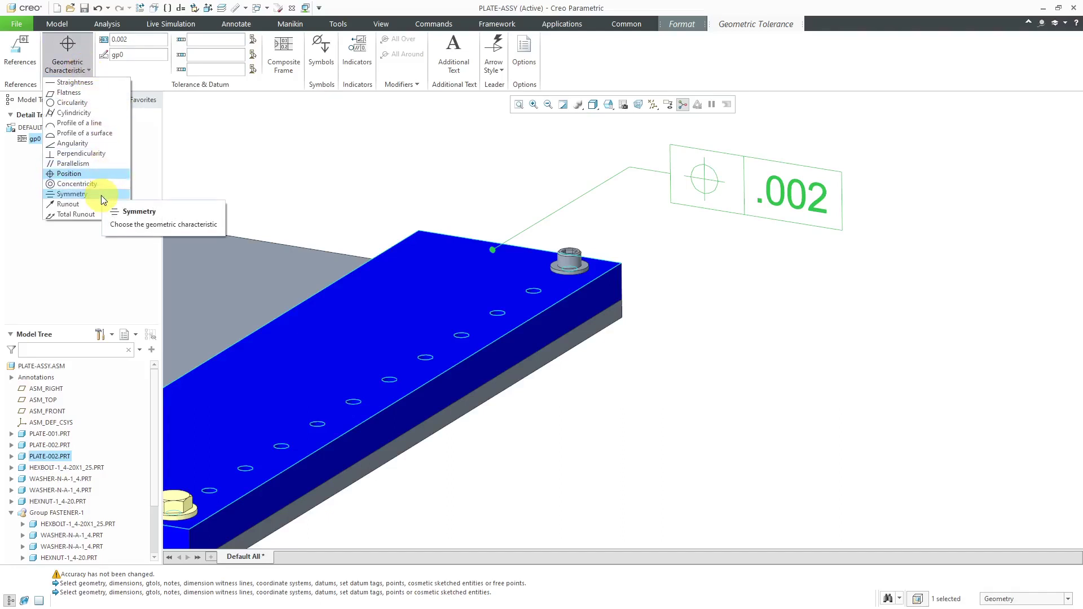
# Keep Position for the tolerance, finish it, and open PLATE-ASSY's Model Properties.
pyautogui.click(390, 182)
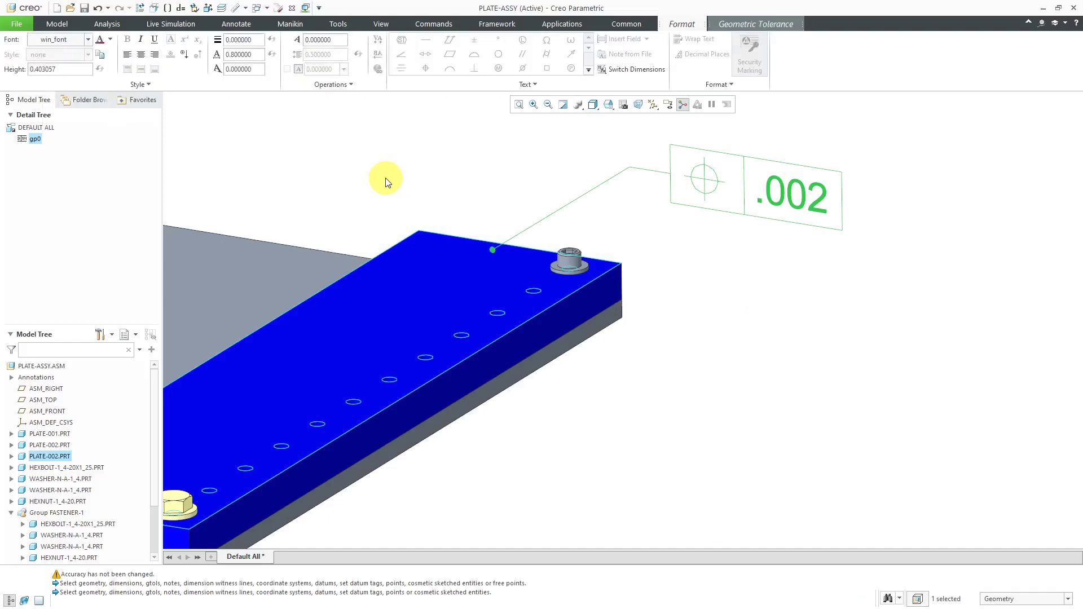
pyautogui.click(390, 181)
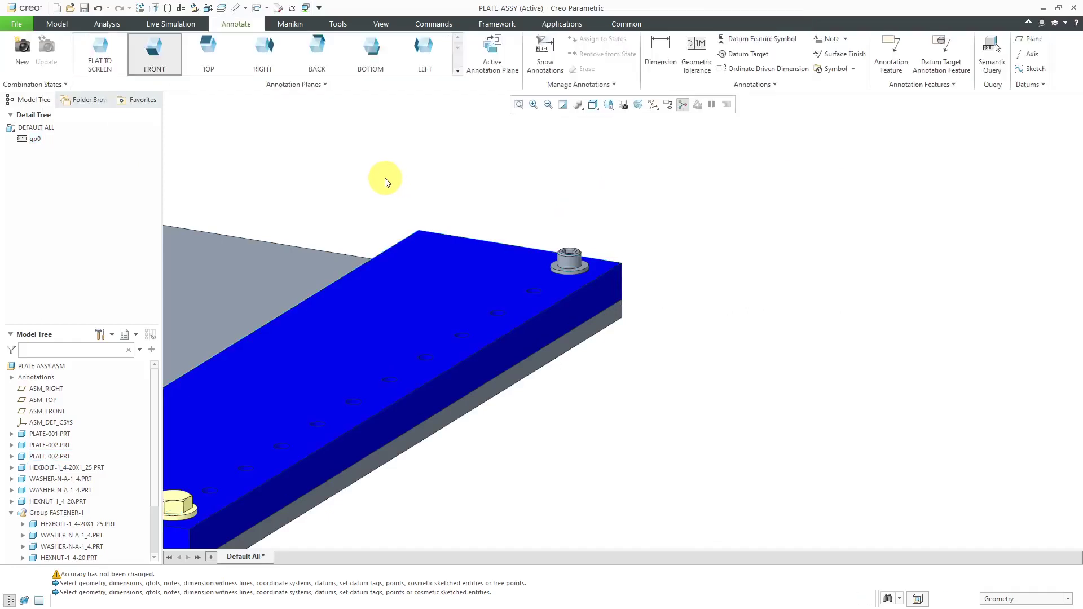
pyautogui.click(155, 8)
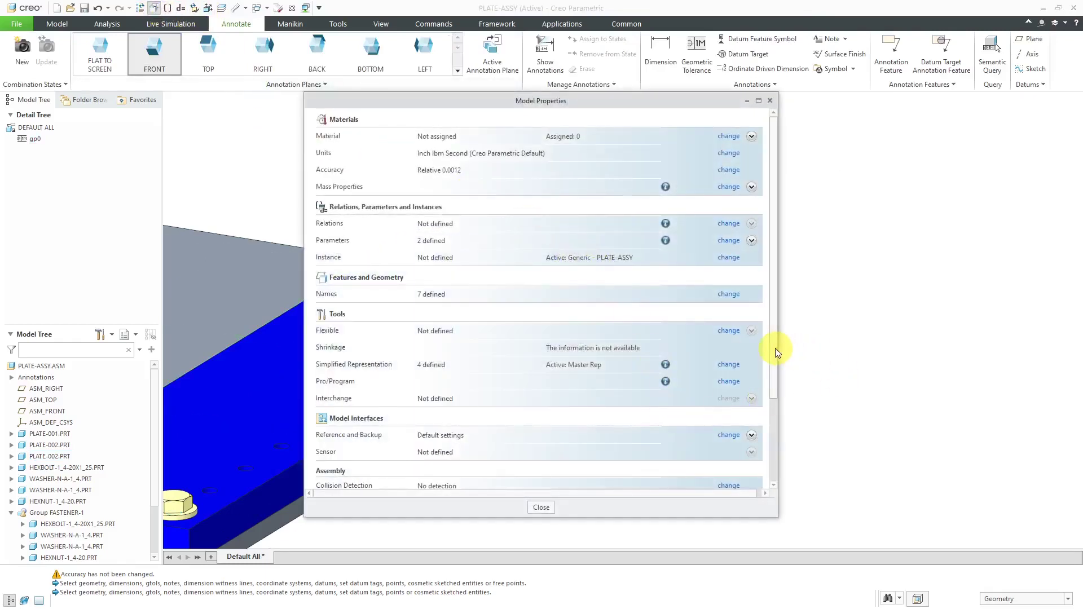
# Set the tolerancing standard version to ASME Y14.5:2009 and confirm it.
pyautogui.moveTo(775, 348); pyautogui.dragTo(725, 474)
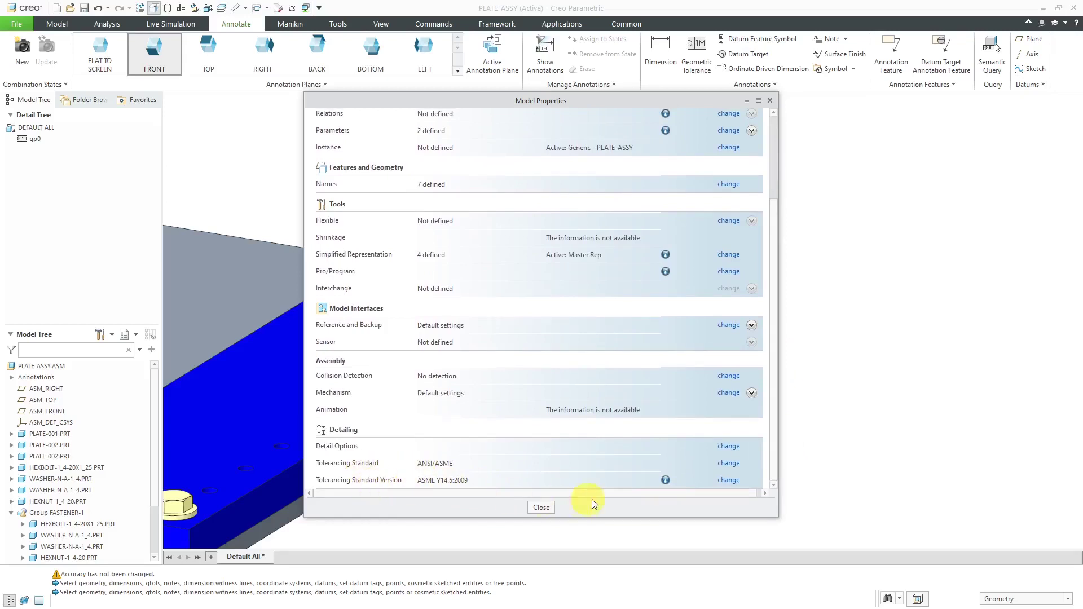
pyautogui.click(729, 480)
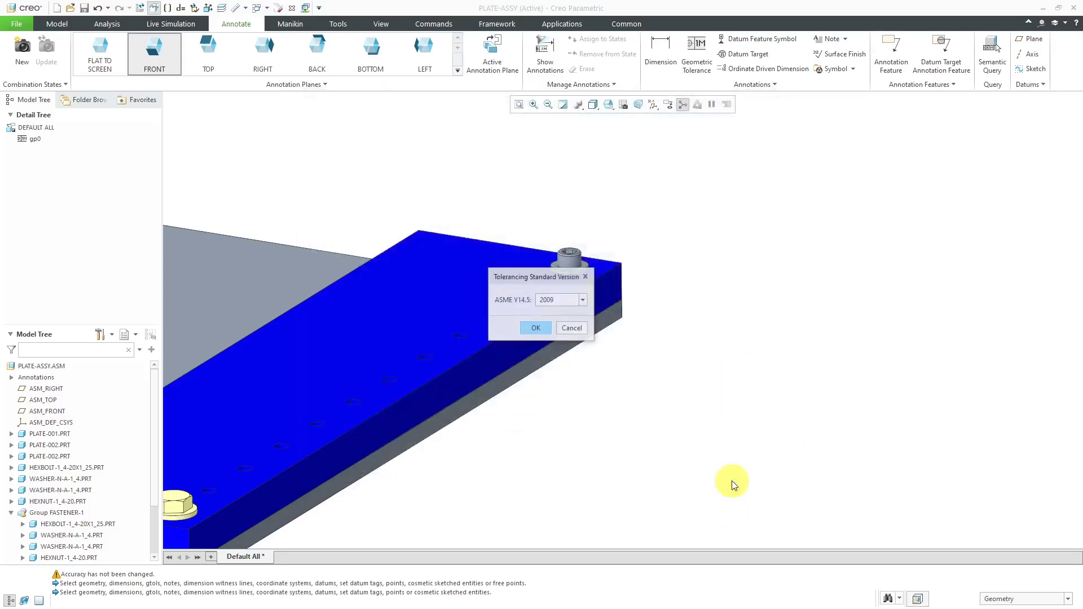
pyautogui.click(583, 300)
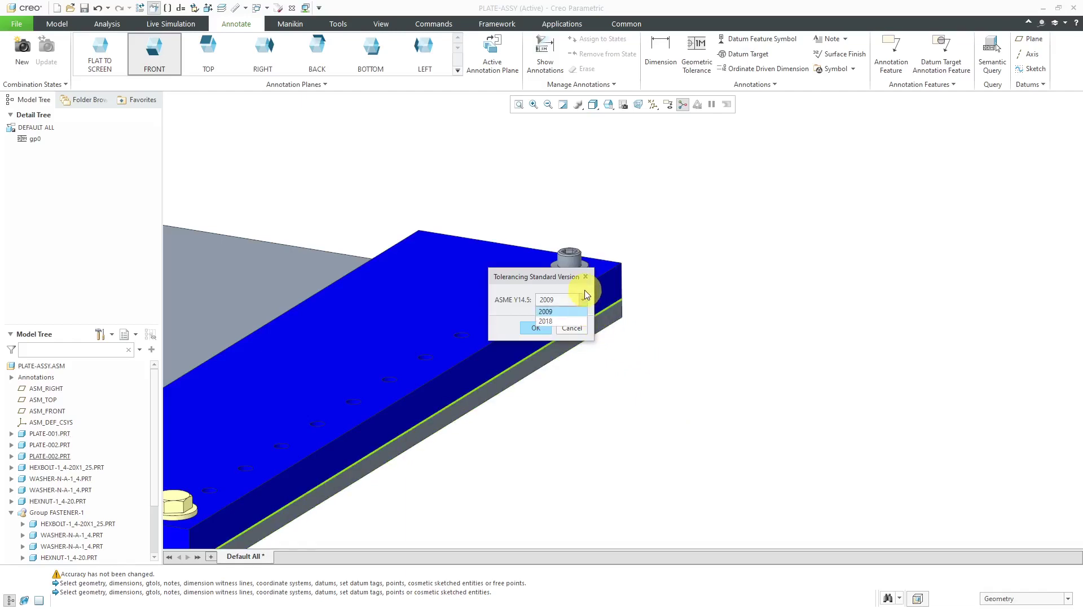
pyautogui.click(584, 290)
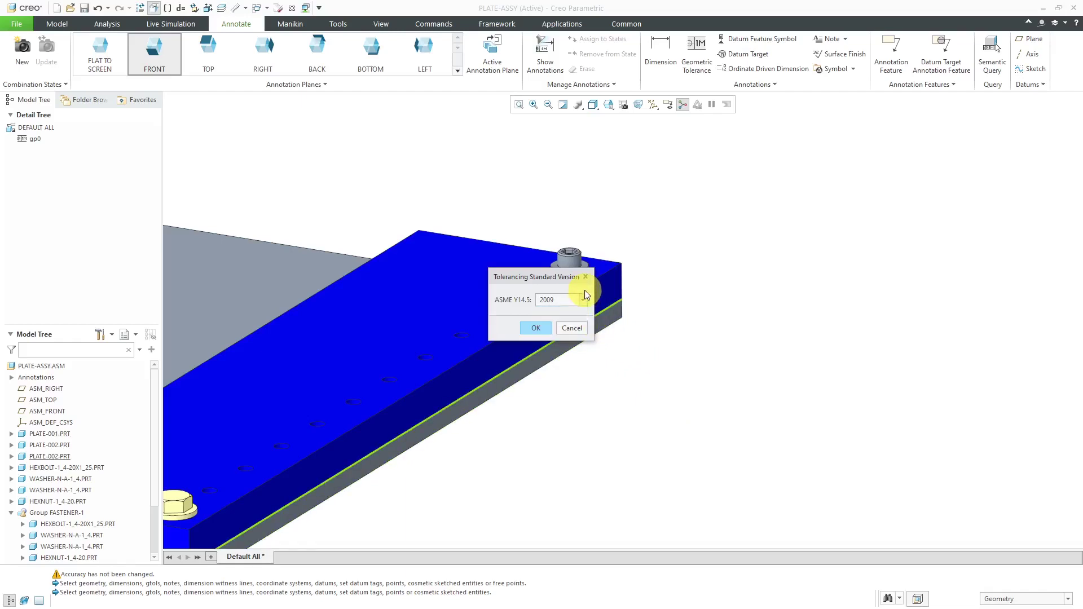
pyautogui.click(537, 330)
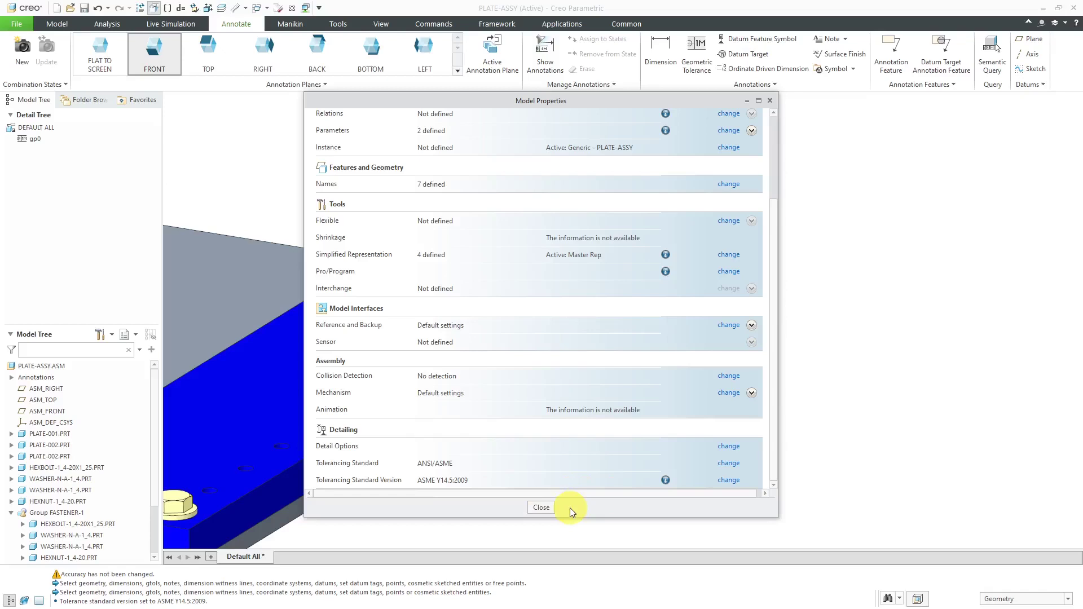
# Close PLATE-ASSY's Model Properties and show the Environment category in Creo Parametric Options.
pyautogui.click(542, 507)
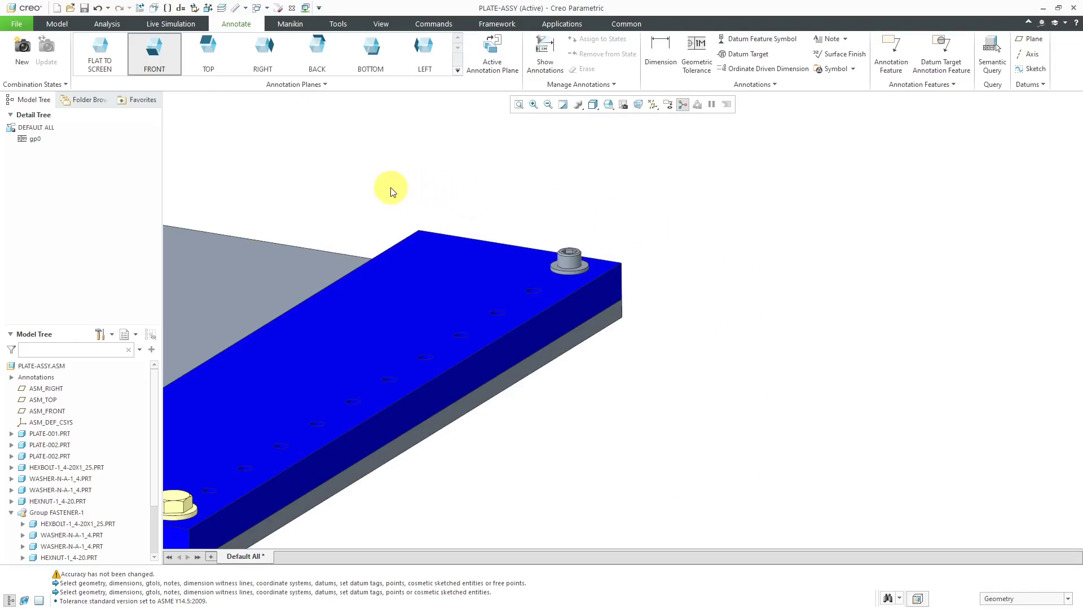
pyautogui.click(23, 26)
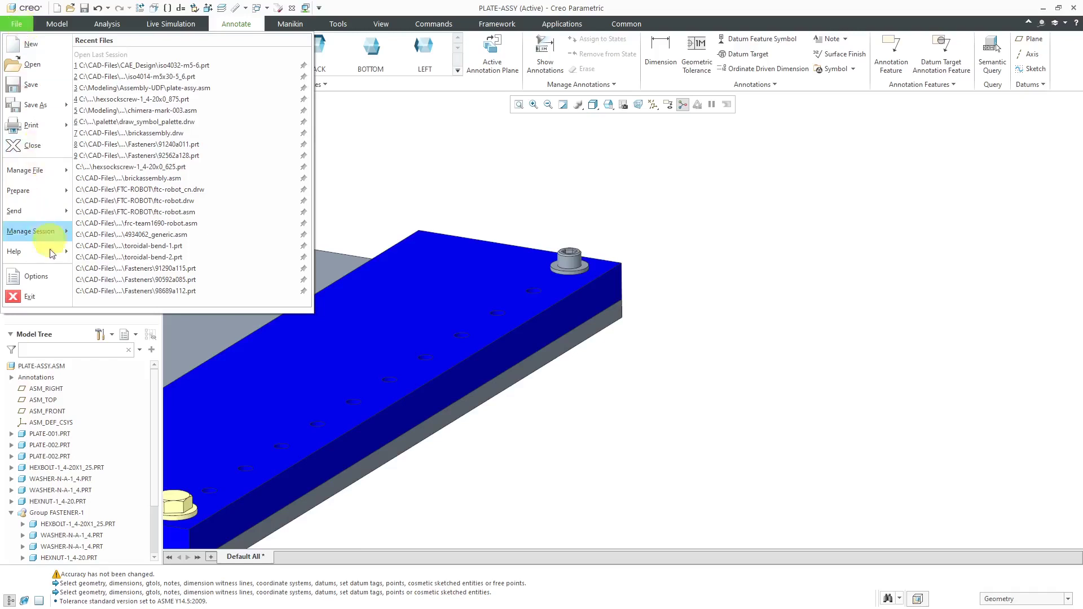
pyautogui.click(50, 273)
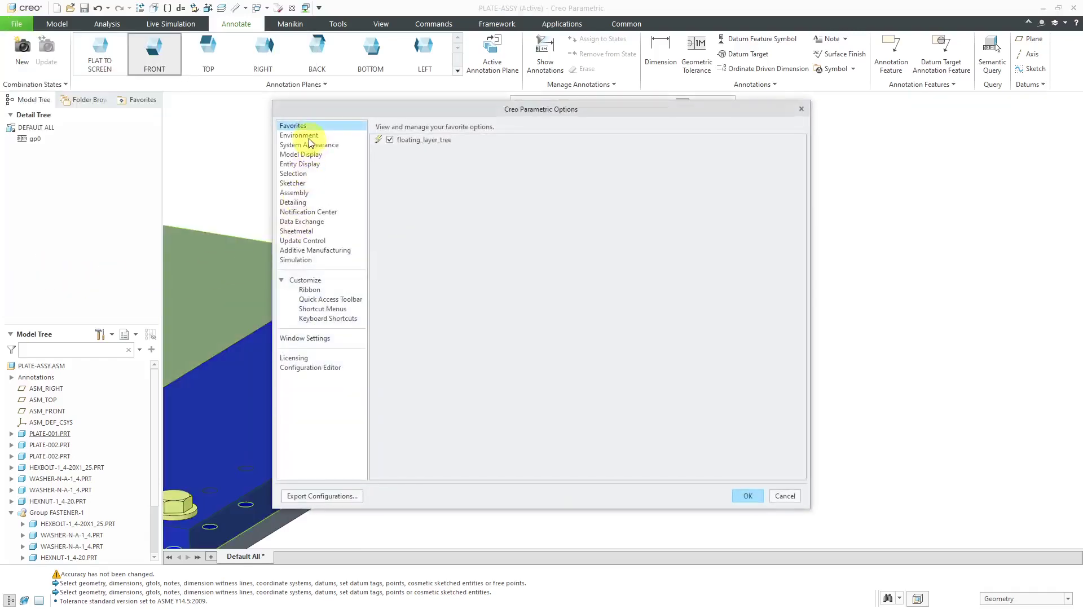
pyautogui.click(308, 137)
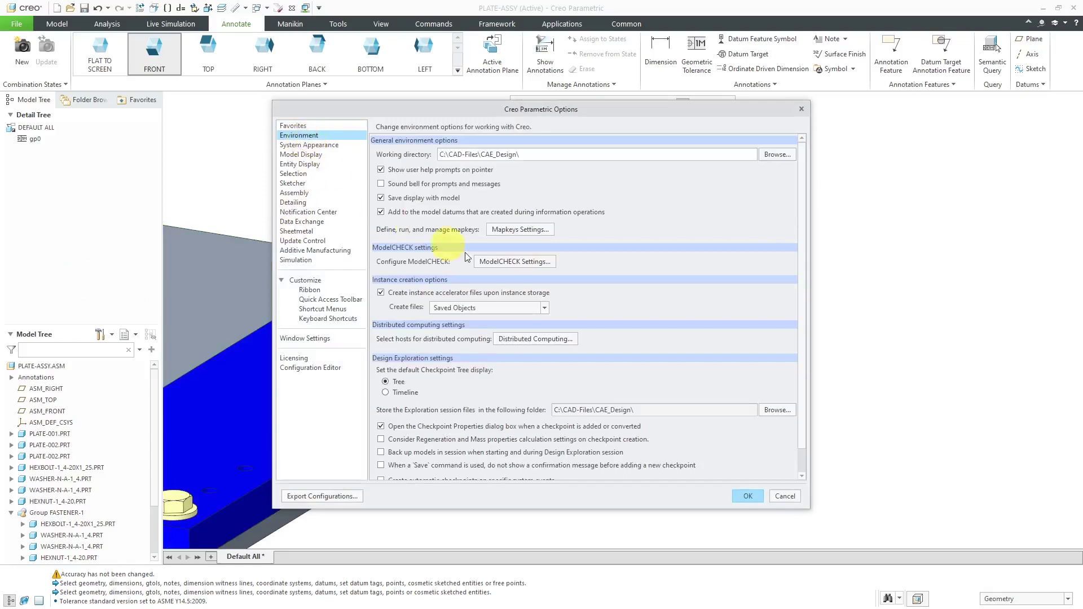
# Open the ModelCHECK Configuration Tool, widen it, and create a new check file.
pyautogui.click(512, 263)
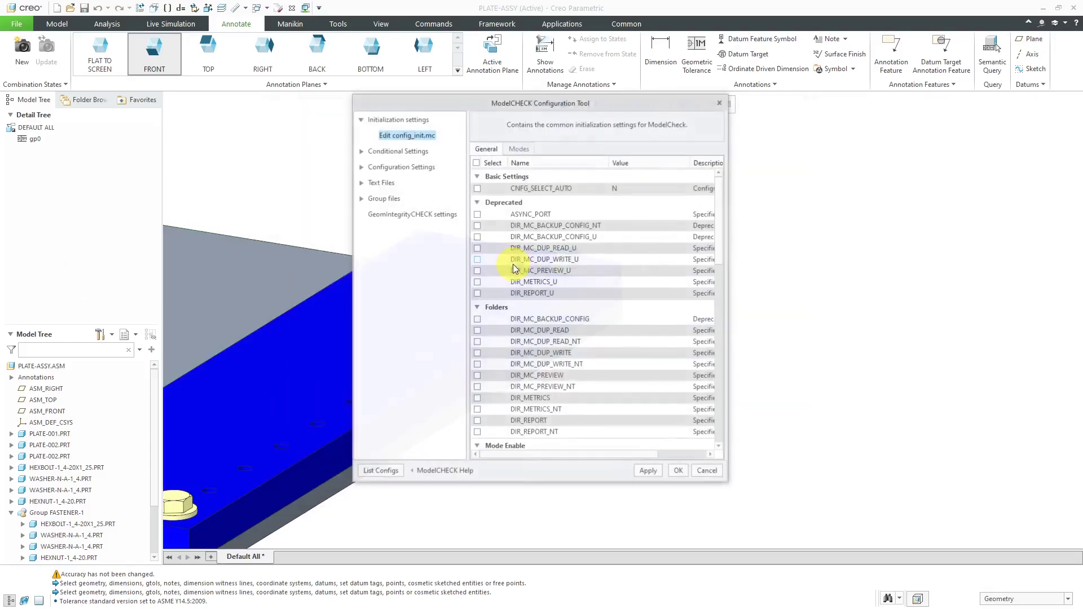
pyautogui.moveTo(728, 258); pyautogui.dragTo(930, 257)
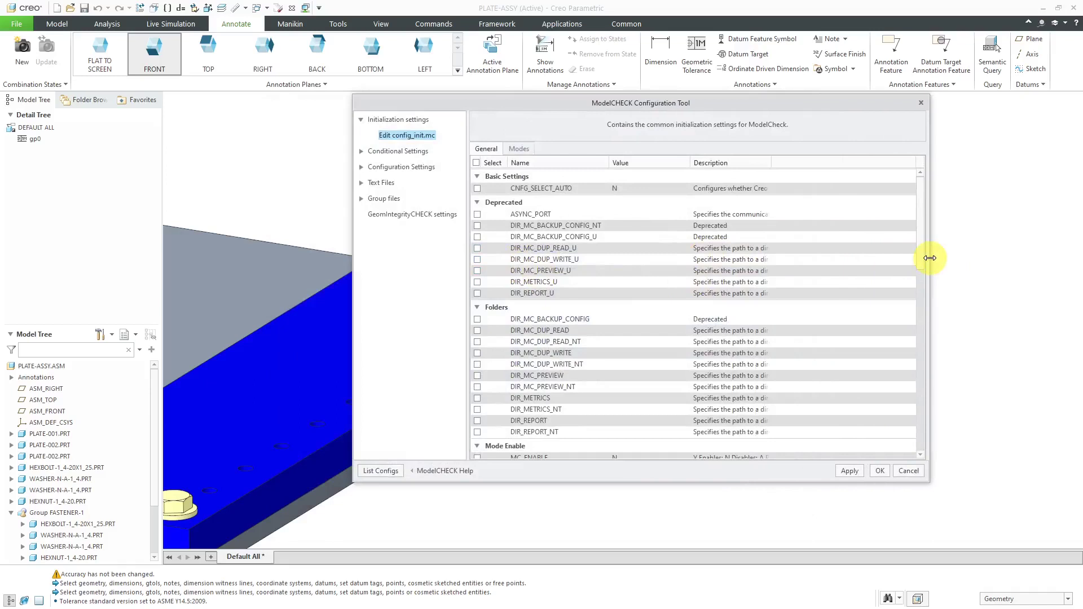
pyautogui.click(361, 168)
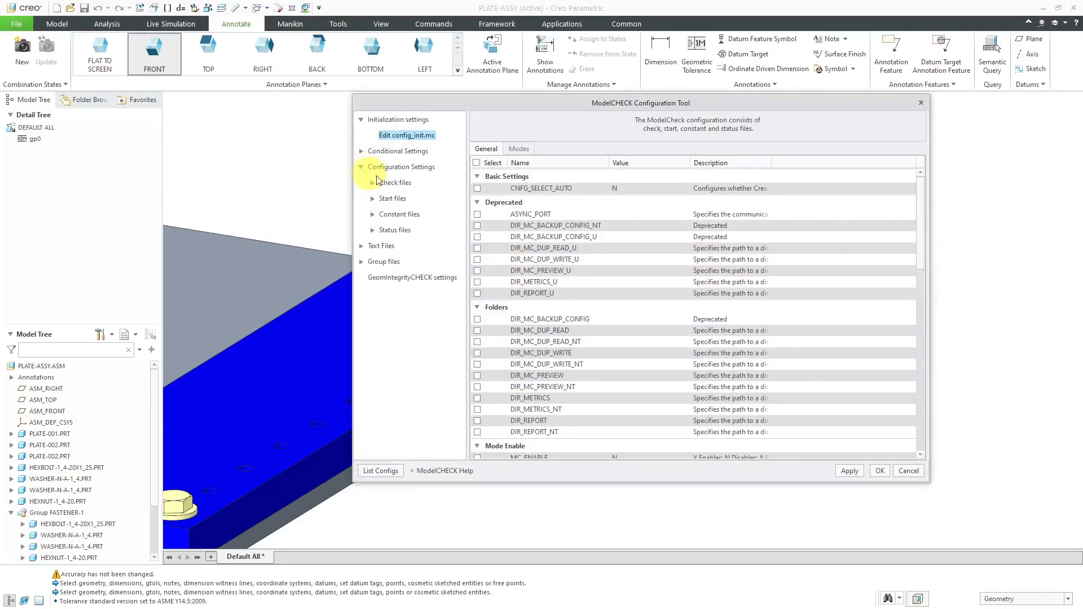
pyautogui.click(396, 183)
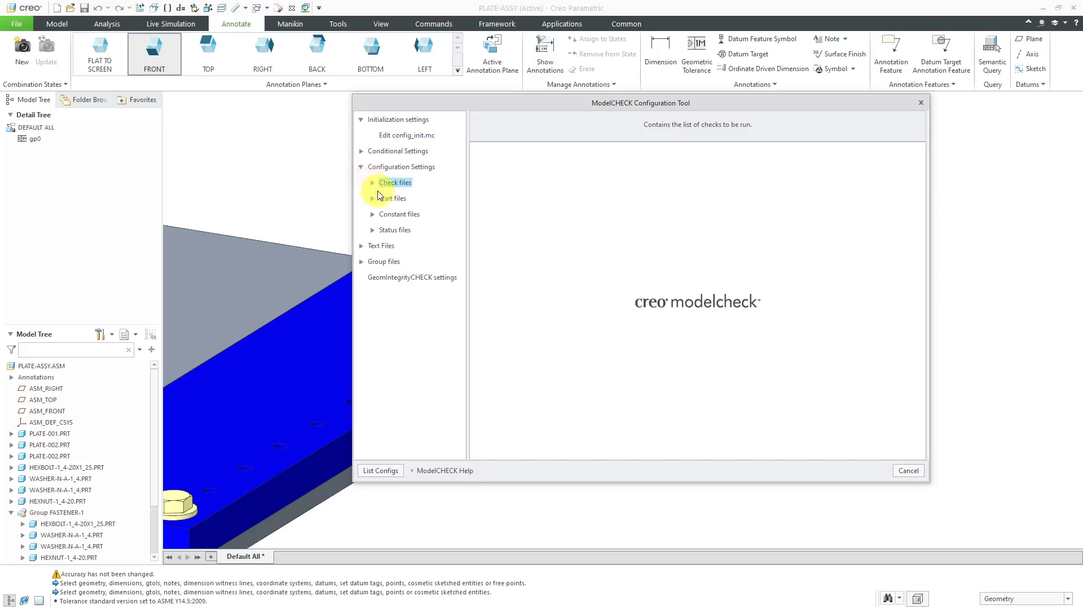
pyautogui.click(372, 182)
pyautogui.click(416, 200)
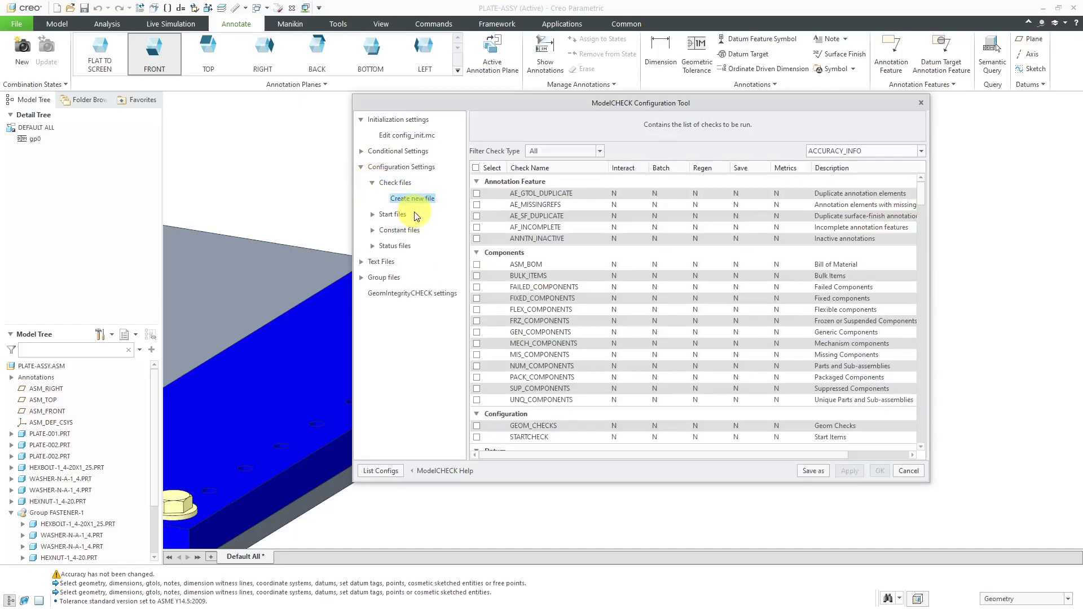
# Collapse the Annotation Feature through Drawing check groups and scroll down to the Miscellaneous multibody check.
pyautogui.click(476, 182)
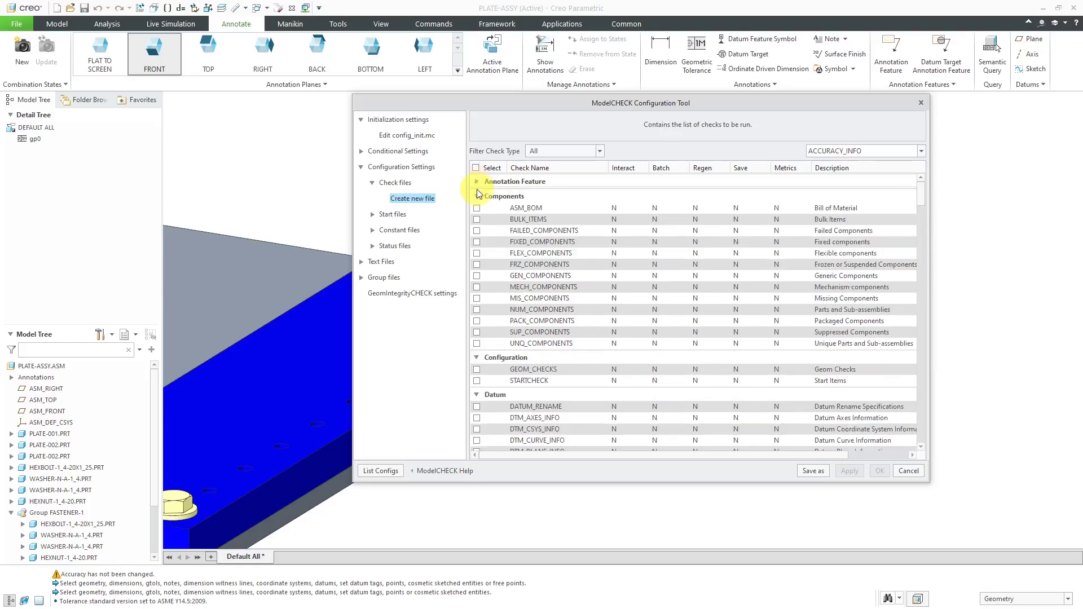
pyautogui.click(476, 195)
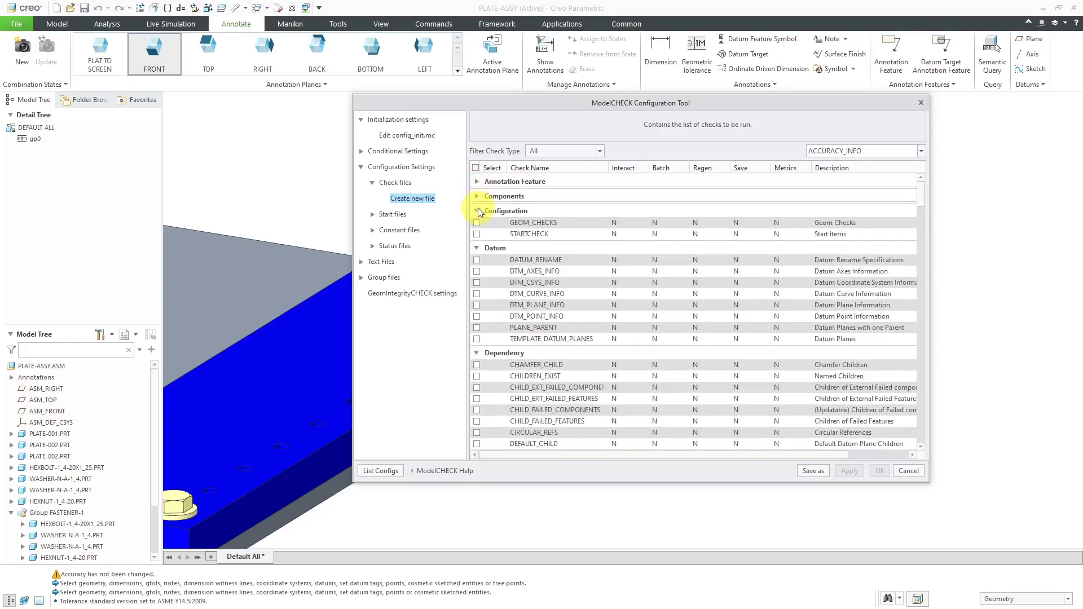
pyautogui.click(477, 211)
pyautogui.click(476, 226)
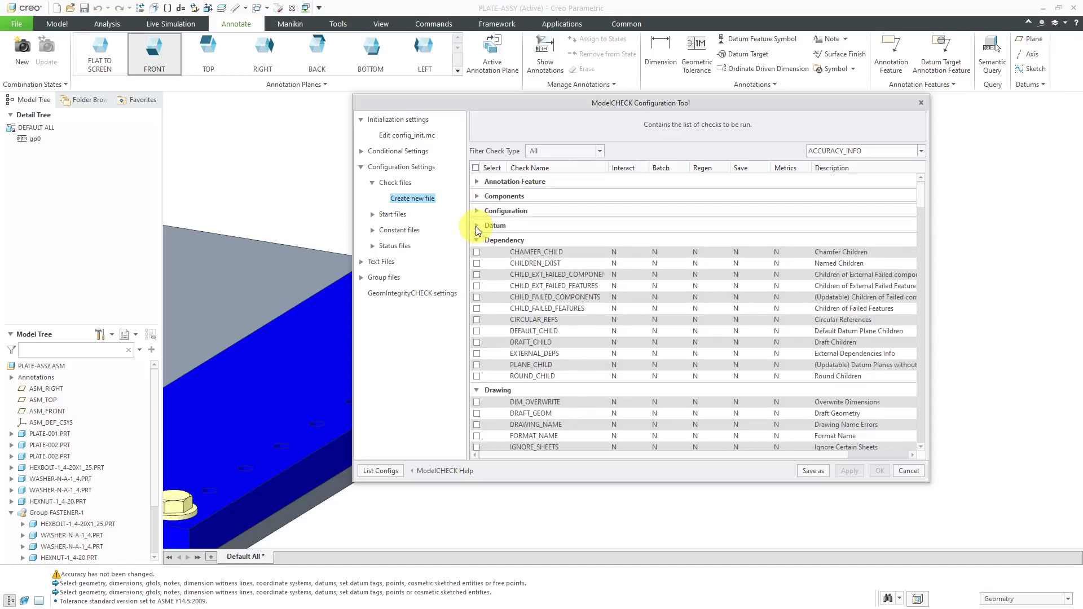
pyautogui.click(478, 241)
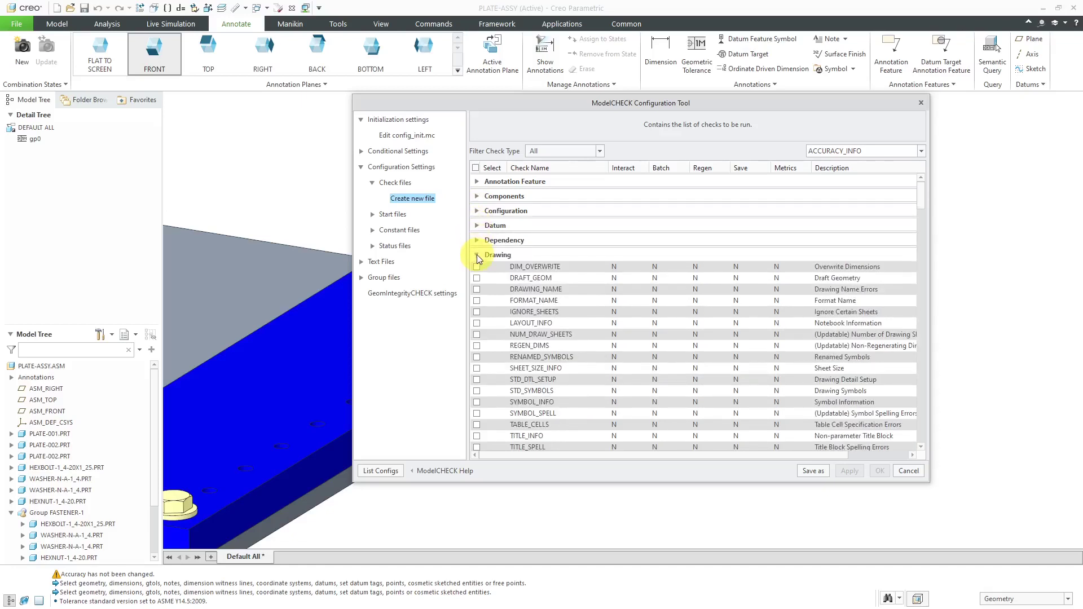
pyautogui.click(477, 255)
pyautogui.scroll(-5, 491, 257)
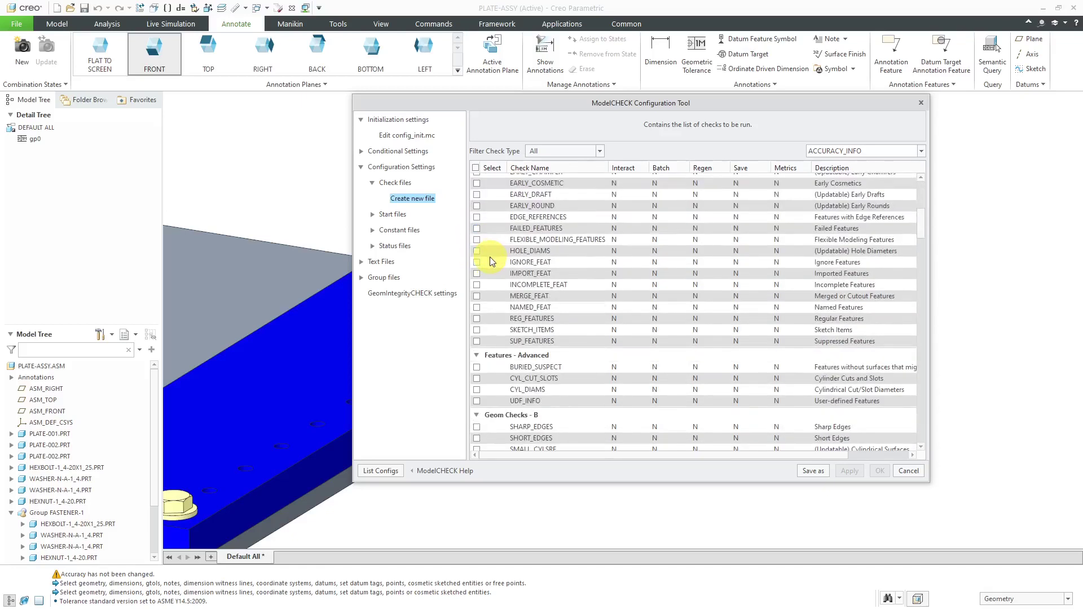
pyautogui.scroll(-12, 491, 261)
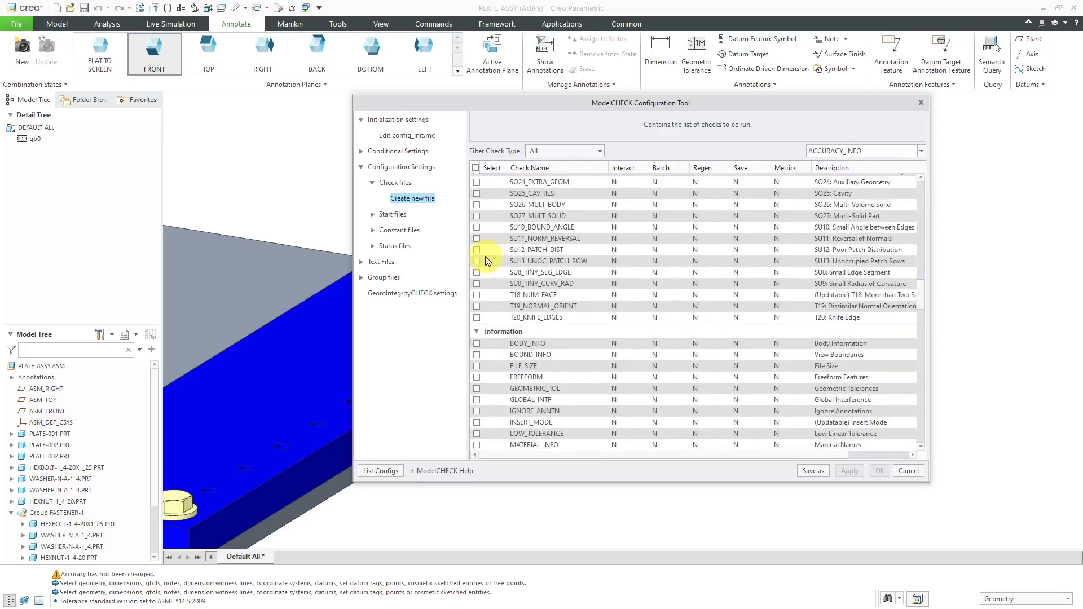
pyautogui.scroll(-3, 485, 257)
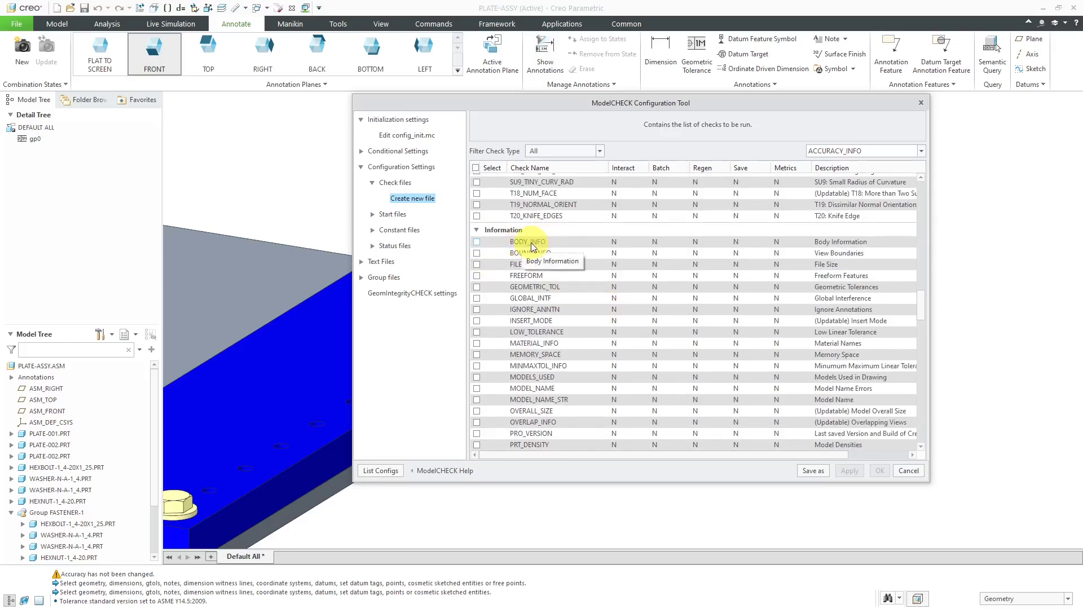
pyautogui.moveTo(923, 304); pyautogui.dragTo(907, 362)
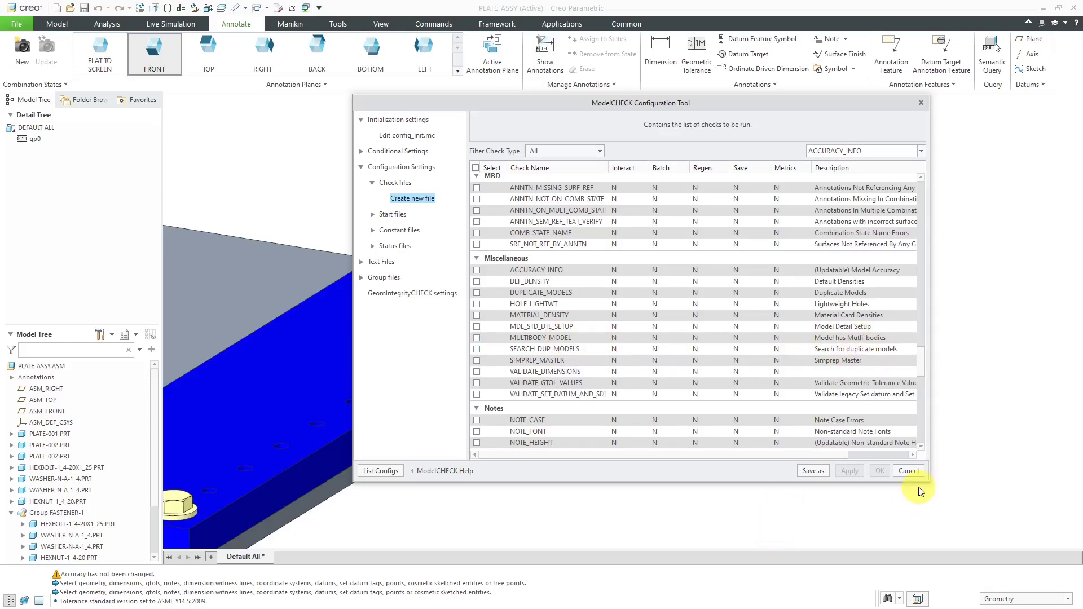
# Discard the new check file, then choose STEP for Import and Open Profiles under Data Exchange options.
pyautogui.click(909, 471)
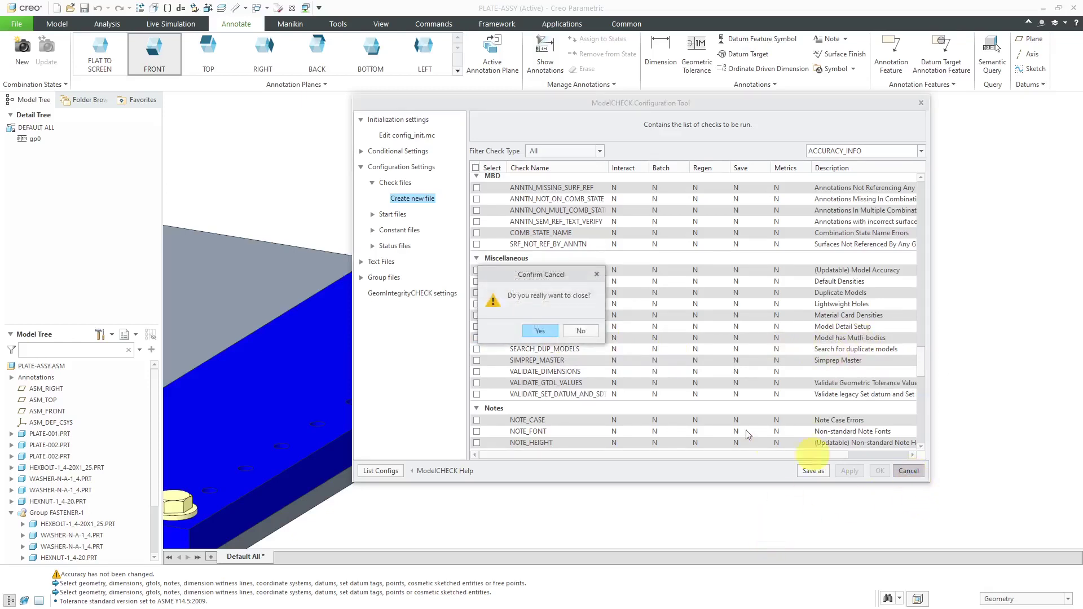
pyautogui.click(554, 337)
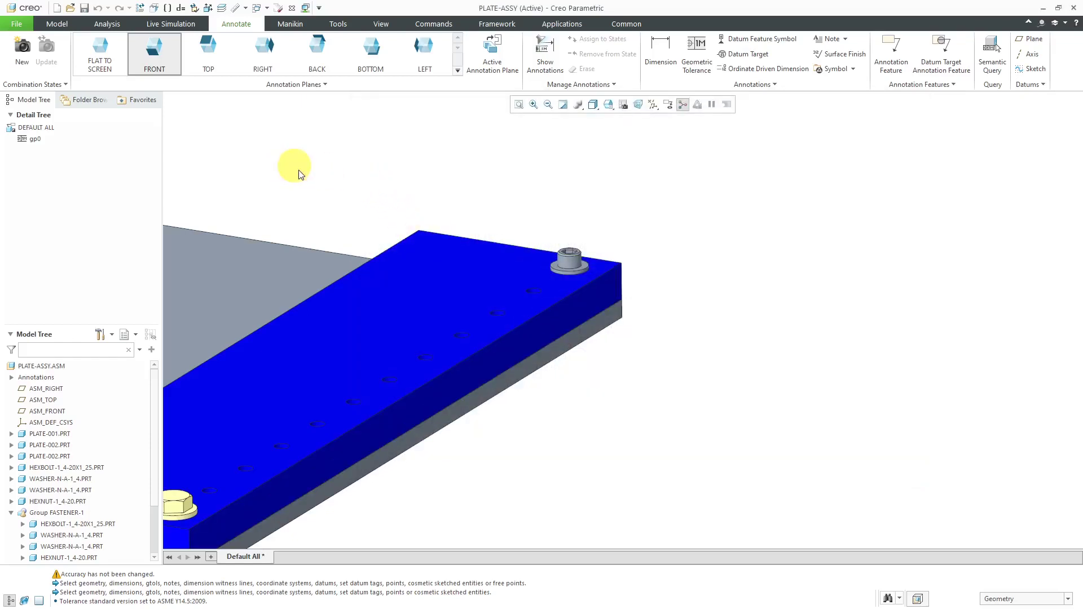
pyautogui.click(22, 24)
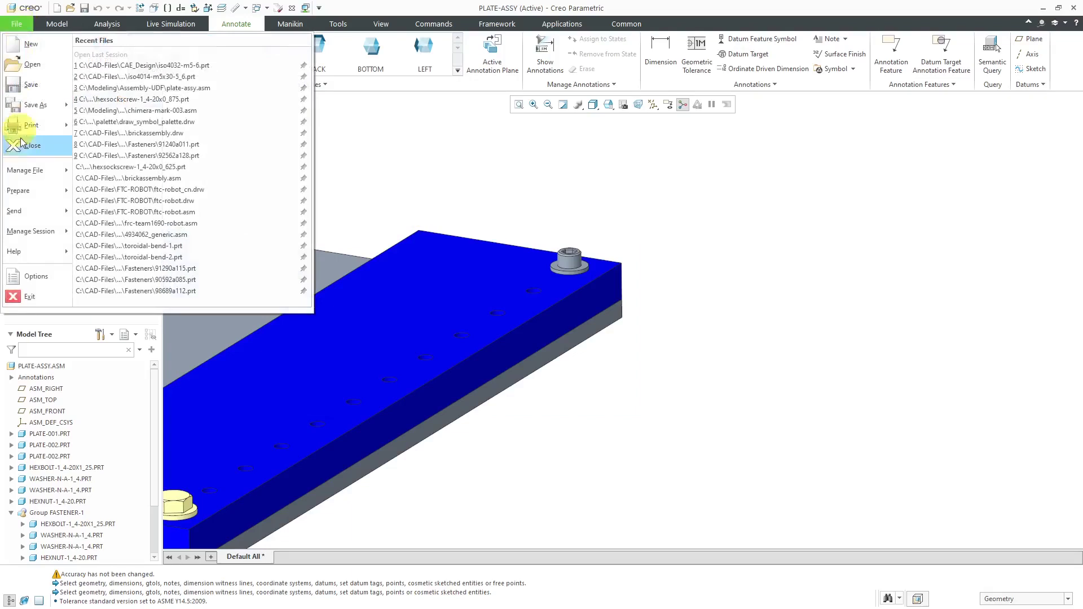
pyautogui.click(42, 277)
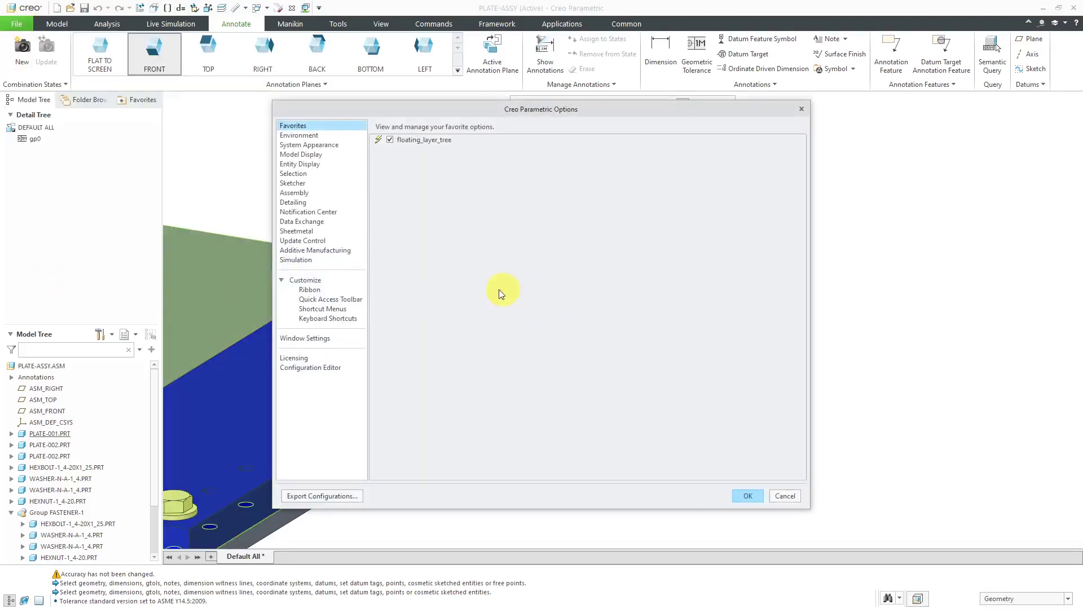
pyautogui.click(312, 221)
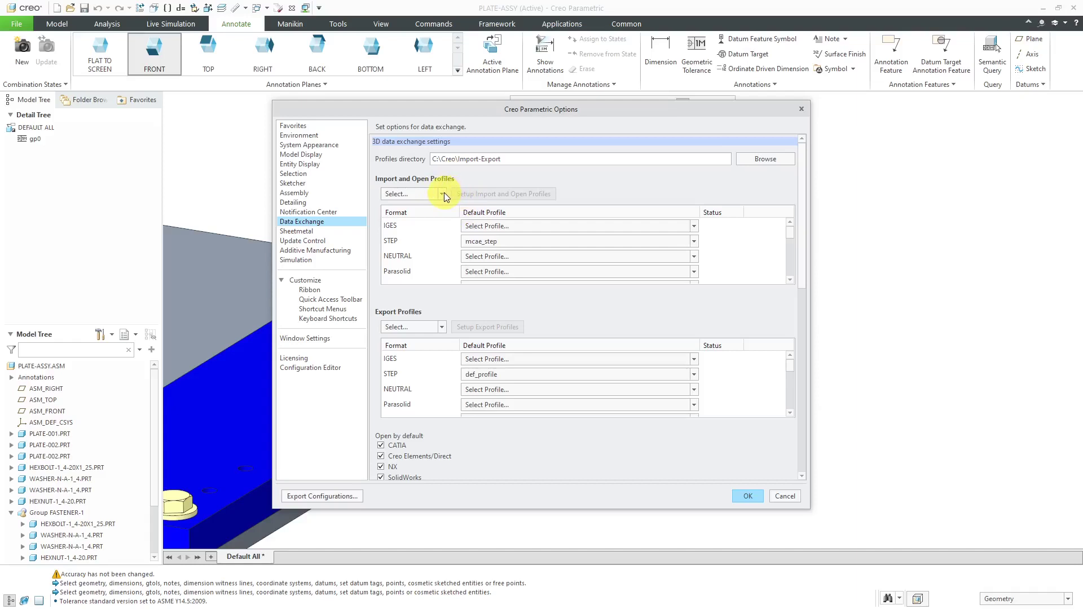
pyautogui.click(445, 193)
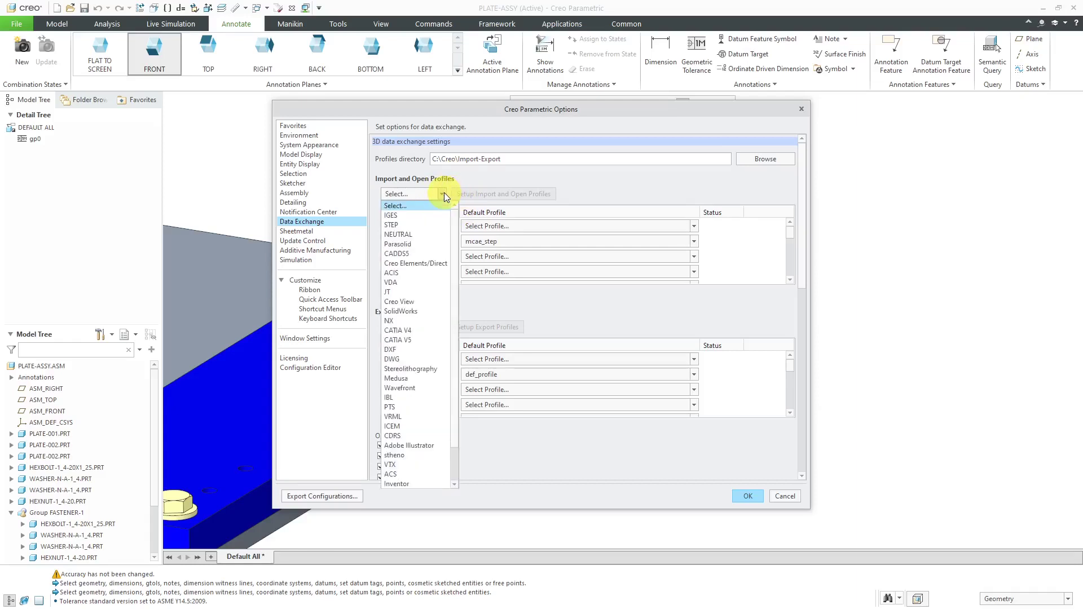
pyautogui.click(428, 224)
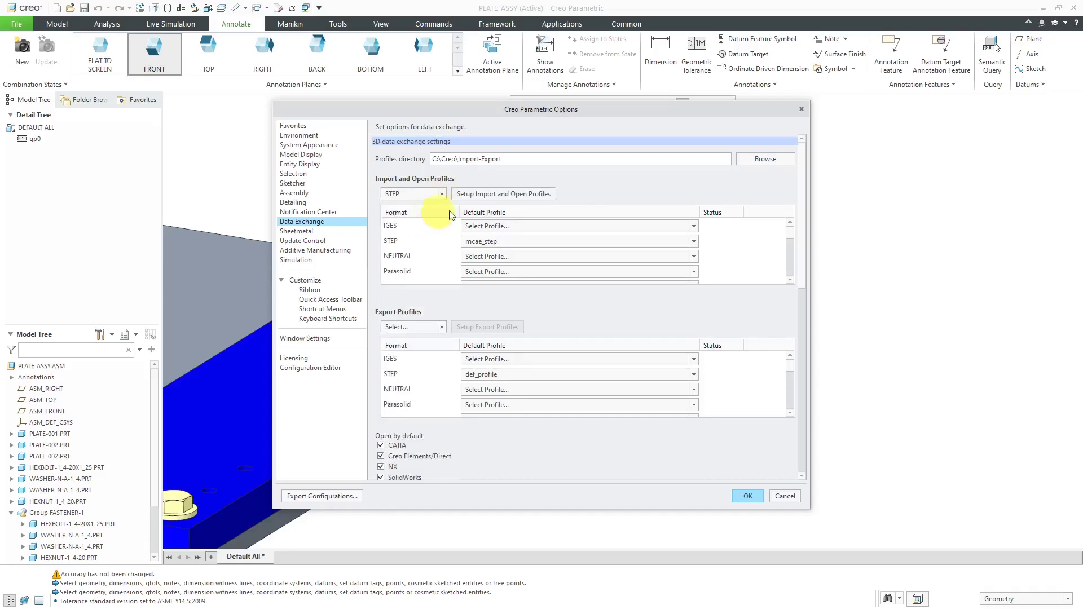
# Show the STEP import profile's Topology options, where importing multiple bodies into one part is off.
pyautogui.click(500, 195)
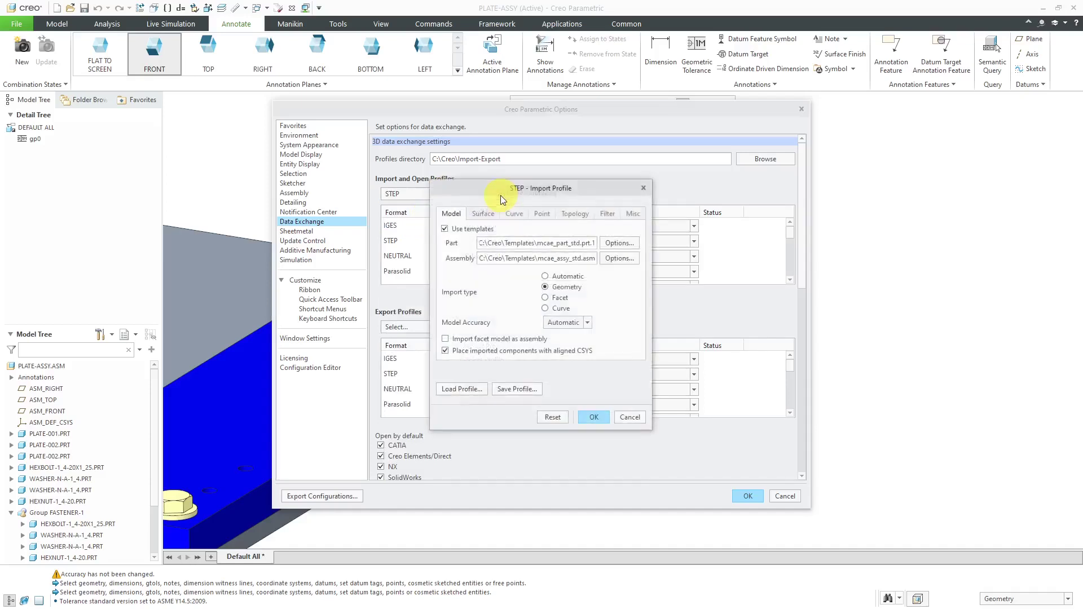
pyautogui.click(574, 213)
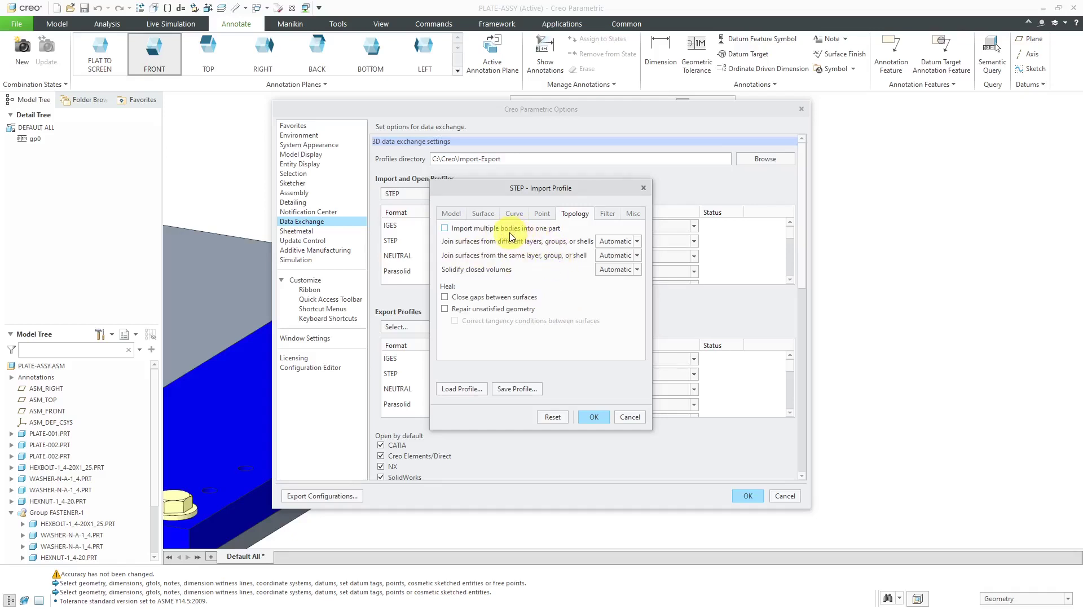
pyautogui.moveTo(512, 236)
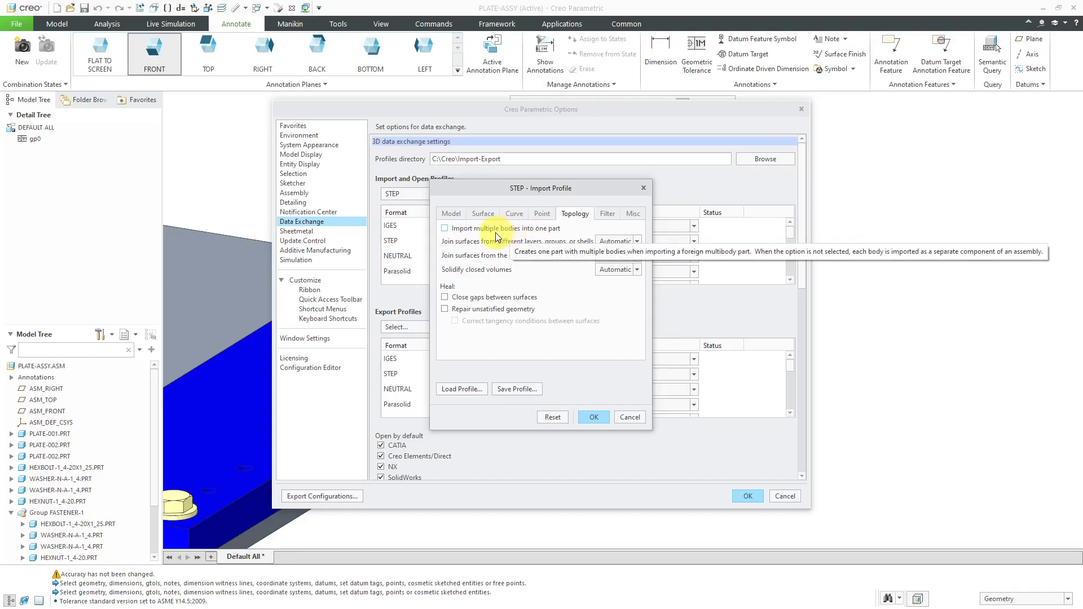